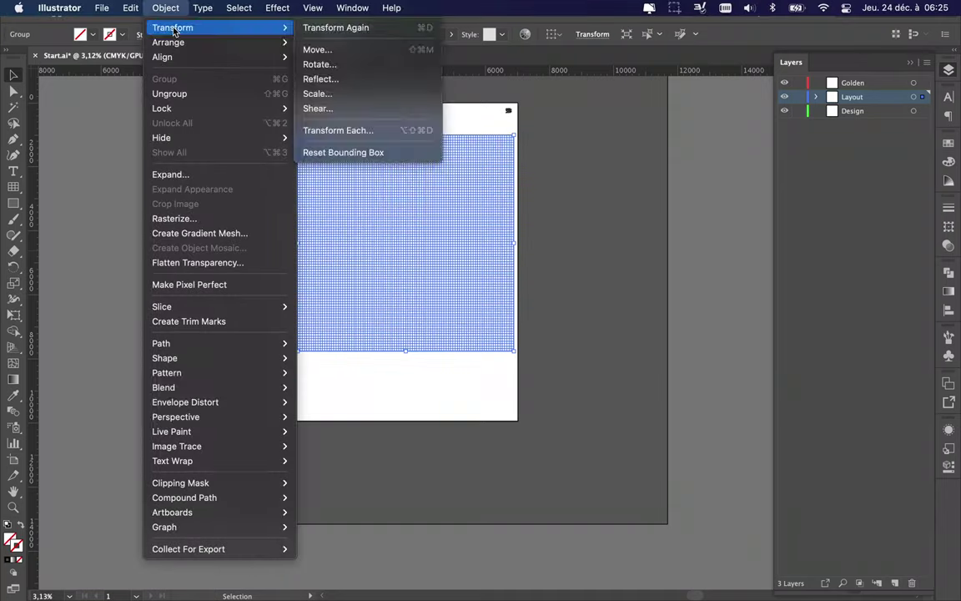
# Step: Open Damier.ai from recent files and bring its checkerboard into Start.ai
pyautogui.click(334, 571)
pyautogui.press('Return')
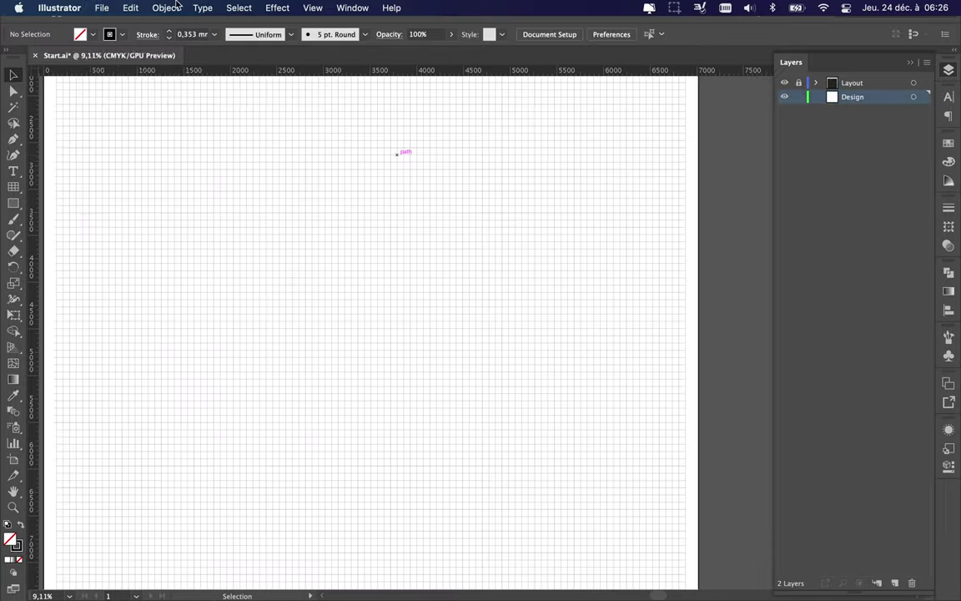
pyautogui.click(101, 7)
pyautogui.moveTo(131, 72)
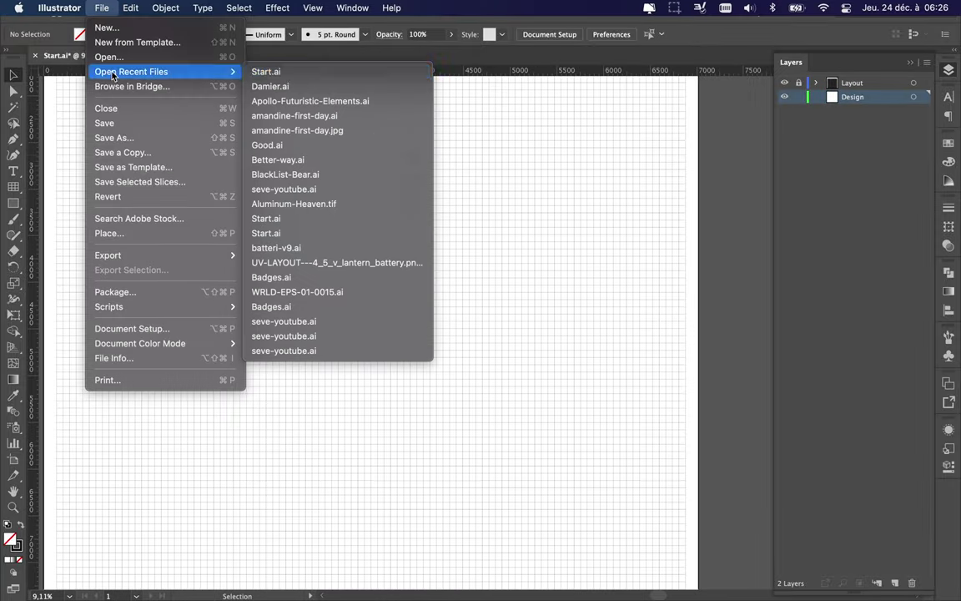
pyautogui.click(303, 89)
pyautogui.moveTo(251, 179); pyautogui.dragTo(350, 271)
pyautogui.moveTo(300, 225)
pyautogui.mouseDown()
pyautogui.moveTo(137, 71)
pyautogui.moveTo(278, 218)
pyautogui.mouseUp()
pyautogui.moveTo(214, 204); pyautogui.dragTo(489, 484)
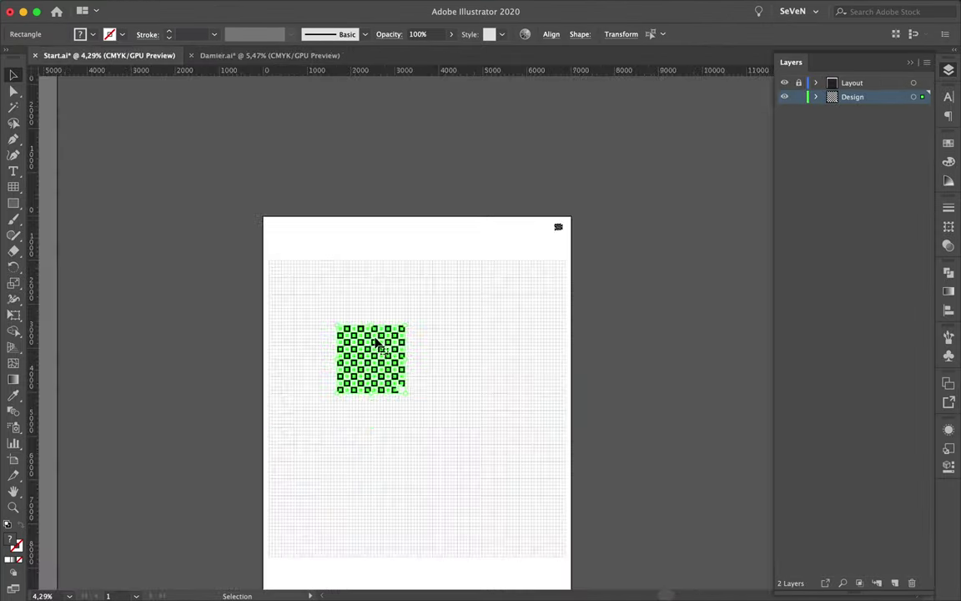
# Step: Center the checkerboard with the Align panel and delete the Layout grid layer
pyautogui.click(948, 310)
pyautogui.click(896, 302)
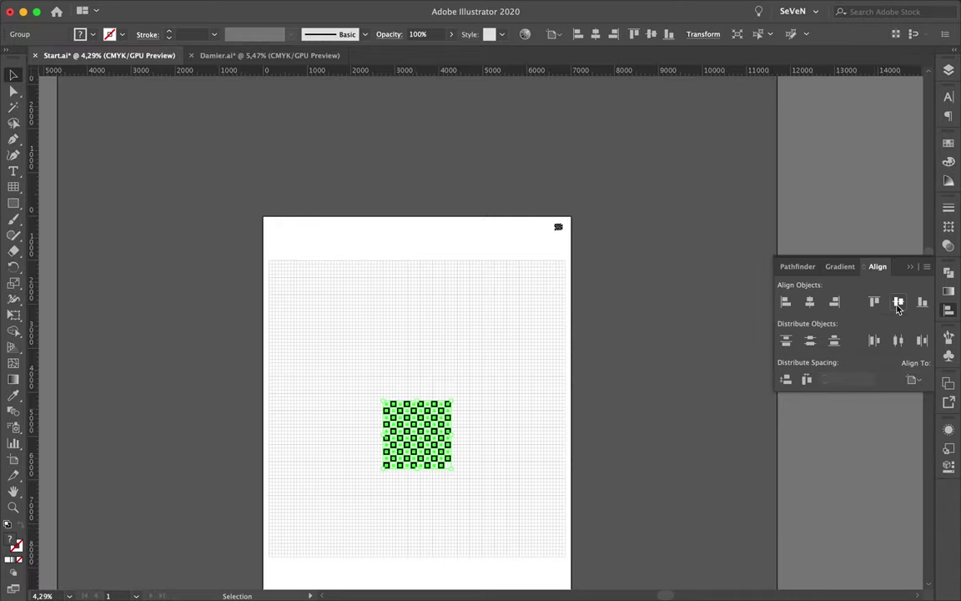
pyautogui.scroll(5, 230, 403)
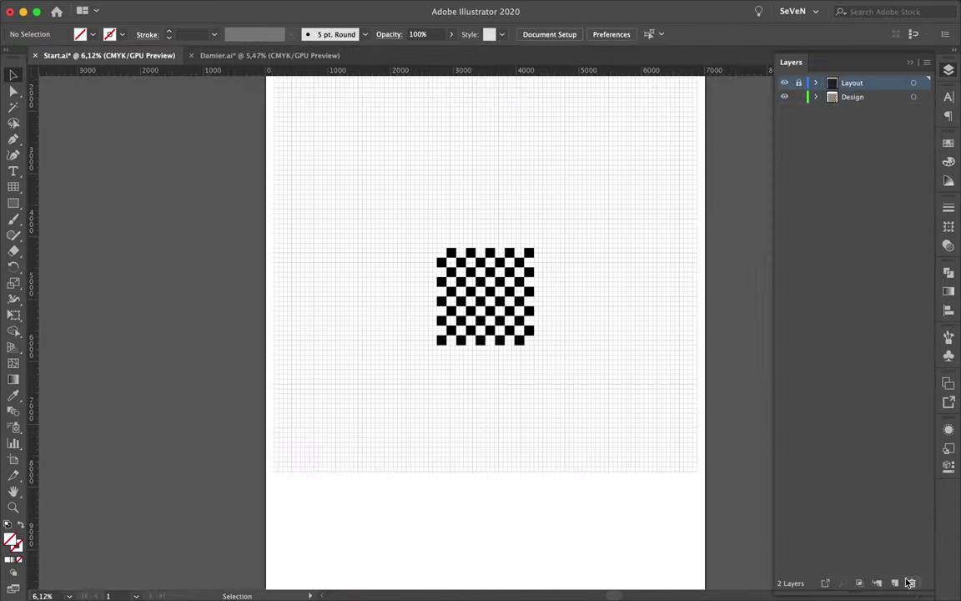
pyautogui.click(909, 582)
# Step: Fill selected checkerboard squares with dark blue and other Swatches colours
pyautogui.scroll(3, 373, 331)
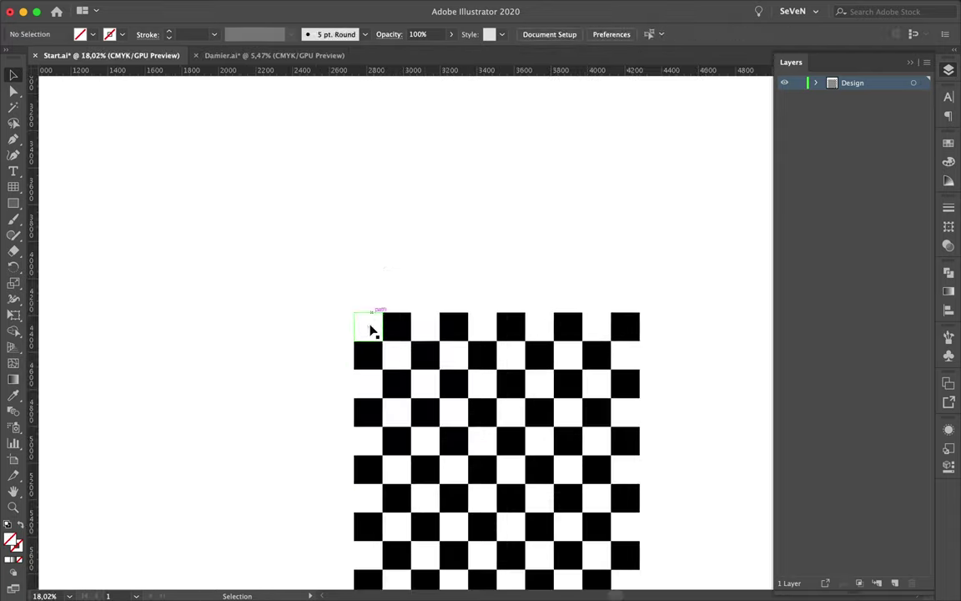
pyautogui.click(949, 142)
pyautogui.click(851, 178)
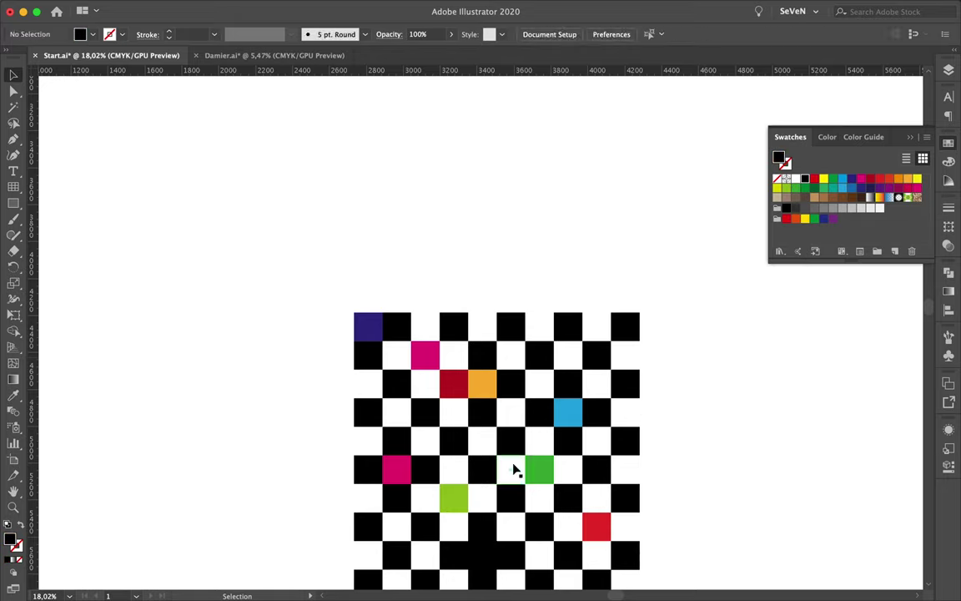
pyautogui.click(851, 178)
pyautogui.scroll(-3, 501, 417)
pyautogui.click(414, 343)
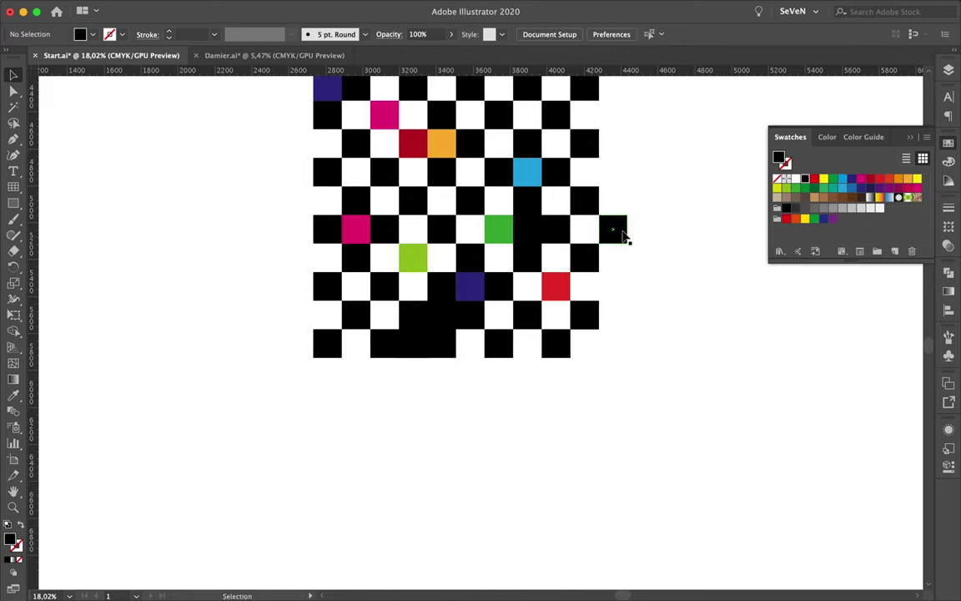
# Step: Alt-drag copies of black squares to sit beside the board's lower right
pyautogui.moveTo(646, 262); pyautogui.dragTo(687, 269)
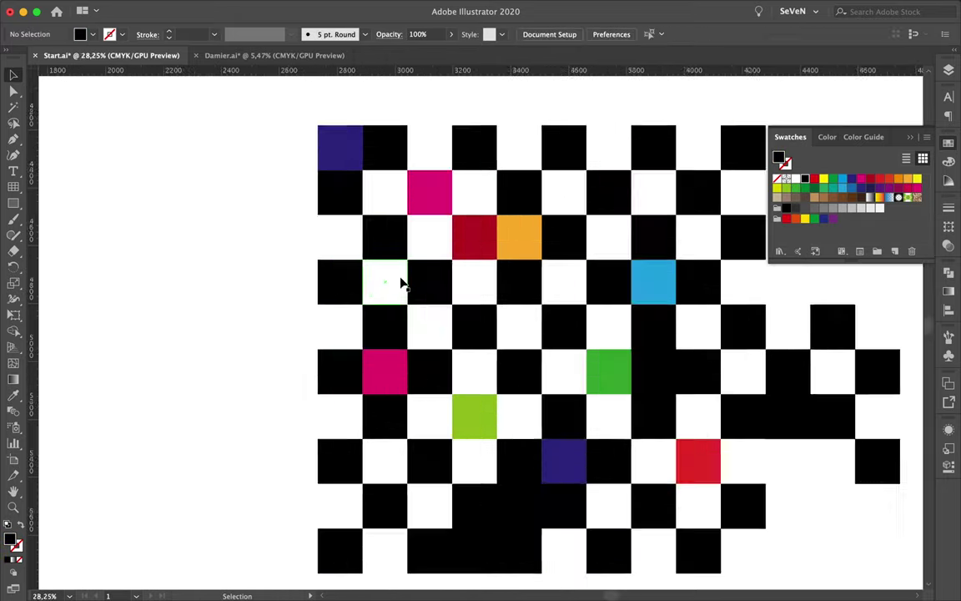
pyautogui.moveTo(649, 202); pyautogui.dragTo(573, 385)
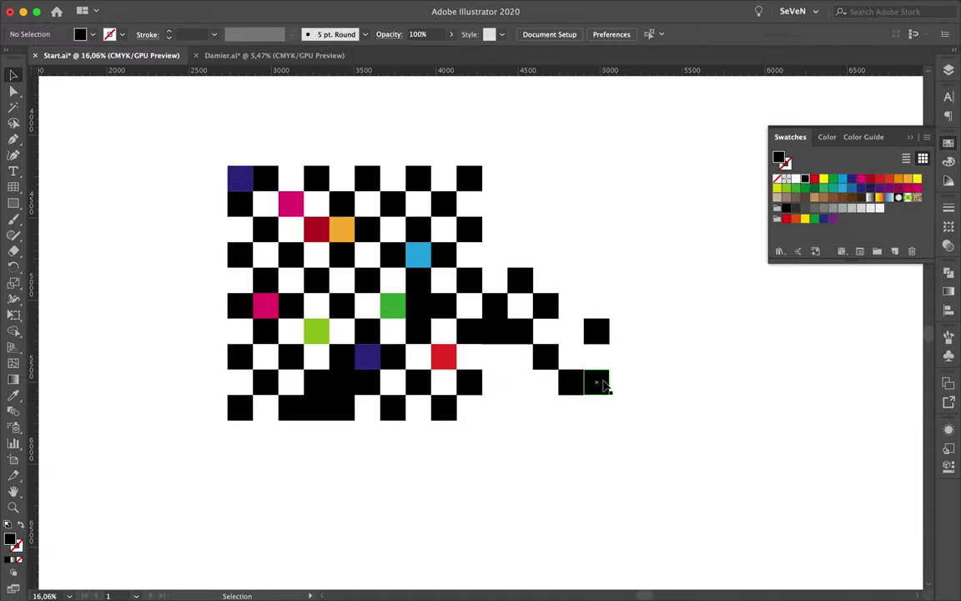
pyautogui.moveTo(601, 333); pyautogui.dragTo(581, 438)
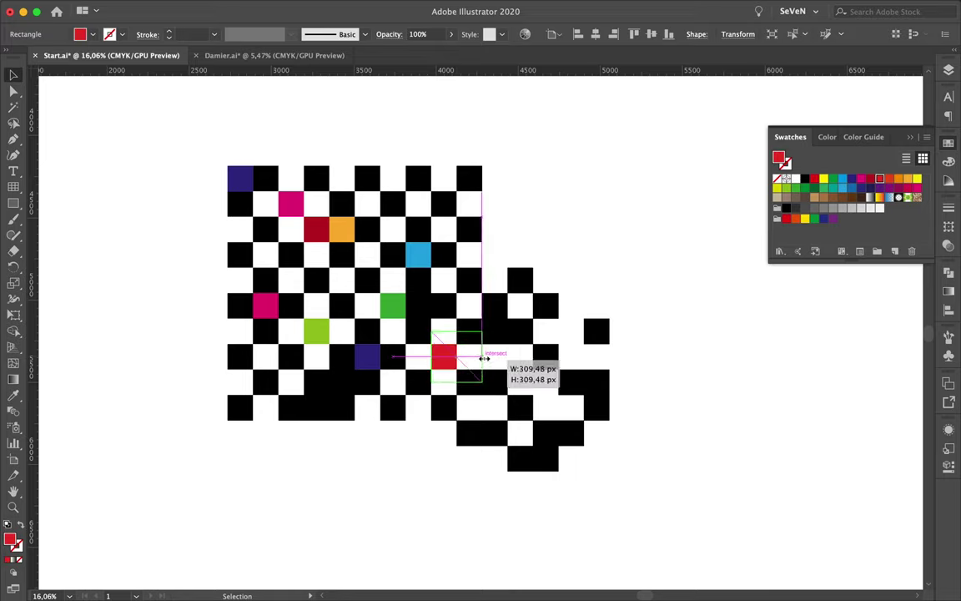
# Step: Stretch the red square two cells right and the blue square two cells up
pyautogui.moveTo(465, 361); pyautogui.dragTo(469, 357)
pyautogui.press('super+d')
pyautogui.moveTo(418, 254); pyautogui.dragTo(418, 229)
pyautogui.press('super+d')
# Step: Copy black squares above the board, including an L-shaped group at the top
pyautogui.scroll(-2, 401, 265)
pyautogui.scroll(2, 401, 266)
pyautogui.click(518, 338)
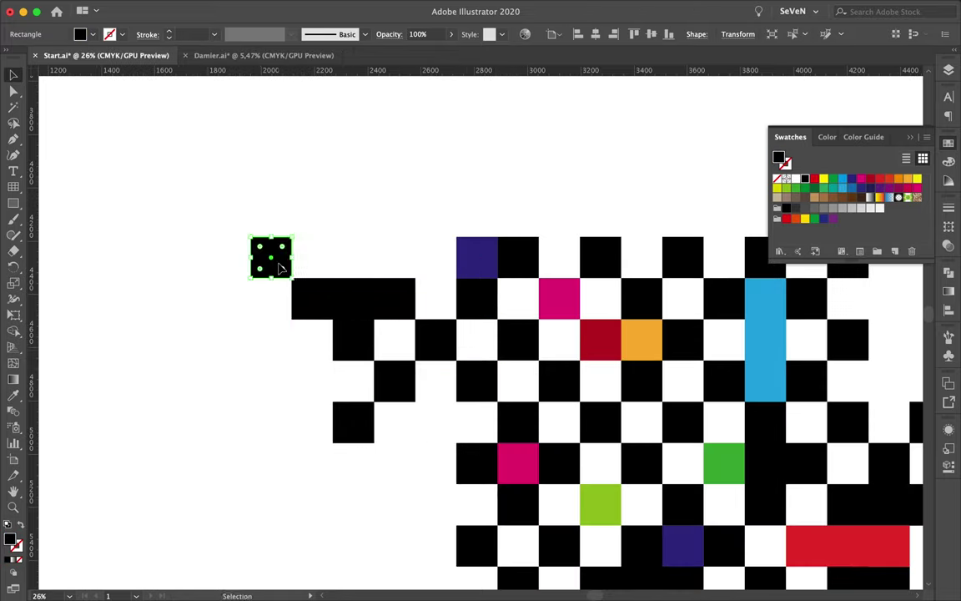
pyautogui.scroll(2, 467, 214)
pyautogui.moveTo(401, 223); pyautogui.dragTo(467, 181)
pyautogui.scroll(-2, 467, 214)
pyautogui.click(503, 176)
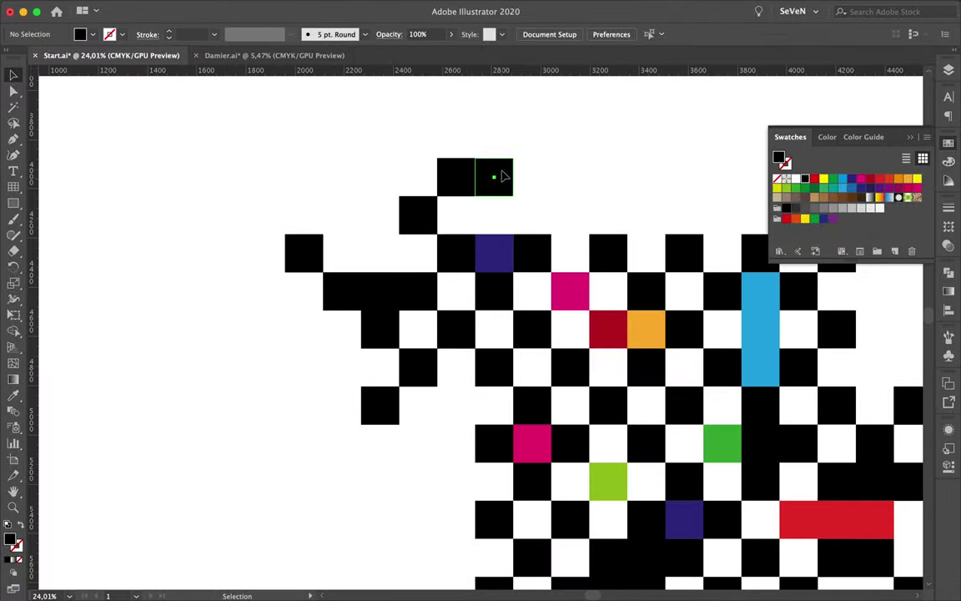
pyautogui.moveTo(386, 105); pyautogui.dragTo(386, 105)
pyautogui.scroll(2, 386, 125)
pyautogui.scroll(-2, 504, 243)
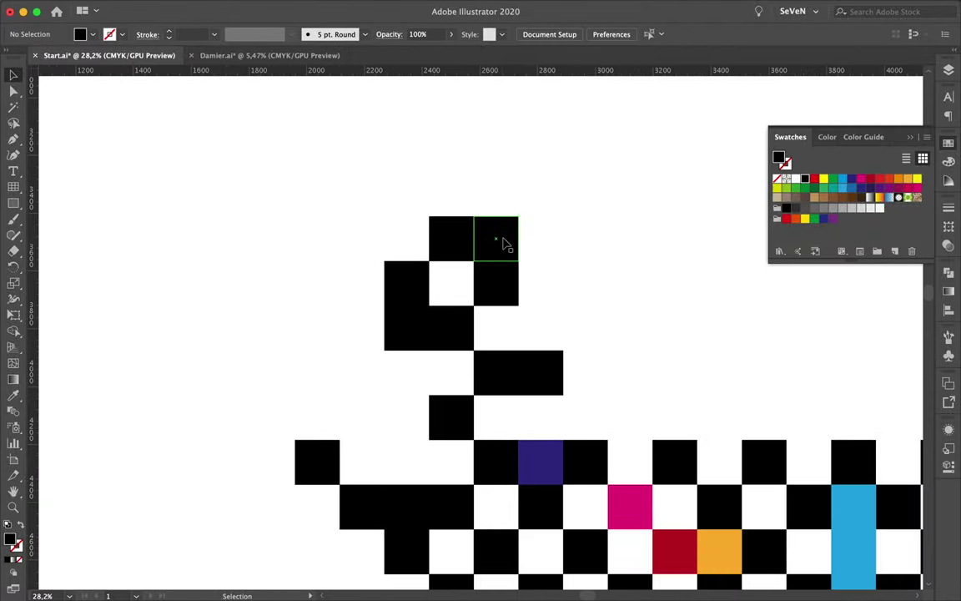
pyautogui.moveTo(548, 158); pyautogui.dragTo(548, 158)
# Step: Copy more black squares left, right and downward around the board
pyautogui.hscroll(3, 635, 283)
pyautogui.moveTo(525, 425); pyautogui.dragTo(502, 386)
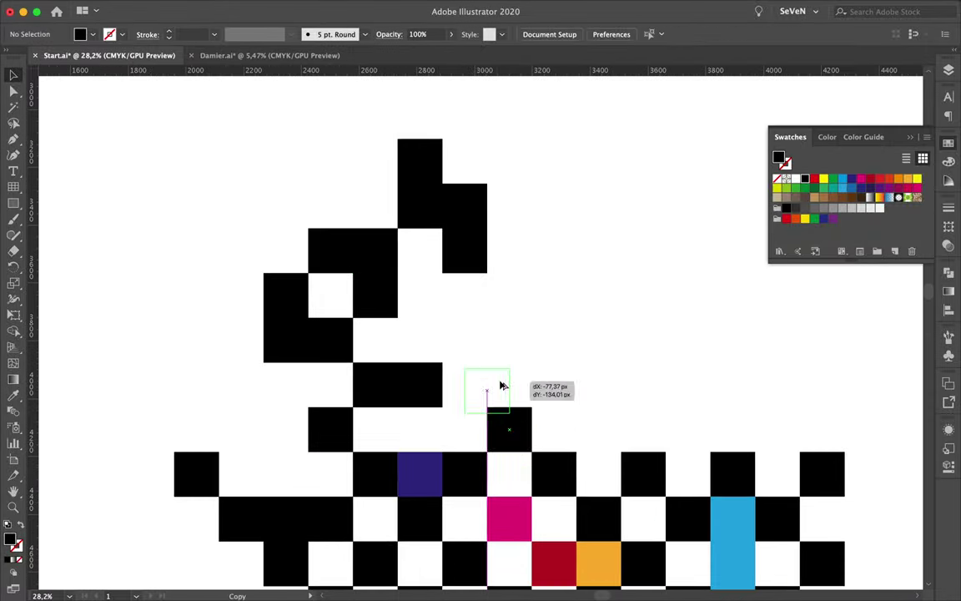
pyautogui.moveTo(533, 342); pyautogui.dragTo(533, 342)
pyautogui.hscroll(3, 533, 342)
pyautogui.scroll(-1, 533, 342)
pyautogui.moveTo(472, 350); pyautogui.dragTo(527, 350)
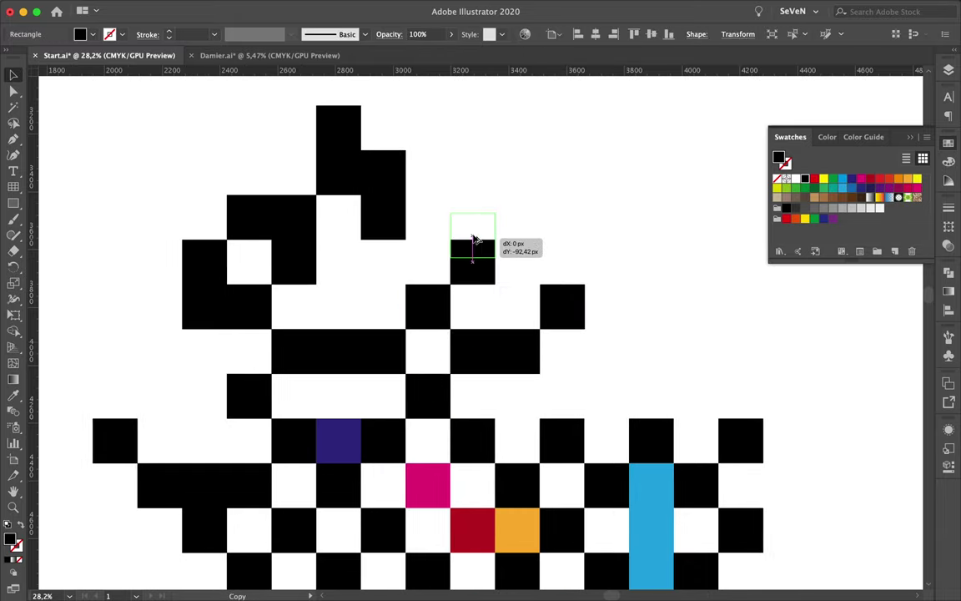
pyautogui.moveTo(577, 309); pyautogui.dragTo(436, 174)
pyautogui.hscroll(2, 436, 173)
pyautogui.scroll(-2, 435, 174)
pyautogui.moveTo(470, 260); pyautogui.dragTo(469, 302)
pyautogui.scroll(3, 444, 347)
pyautogui.moveTo(517, 270)
pyautogui.mouseDown()
pyautogui.moveTo(587, 223)
pyautogui.moveTo(598, 243)
pyautogui.moveTo(738, 243)
pyautogui.mouseUp()
pyautogui.scroll(-4, 481, 332)
pyautogui.scroll(-3, 598, 243)
pyautogui.scroll(3, 590, 156)
pyautogui.scroll(5, 591, 156)
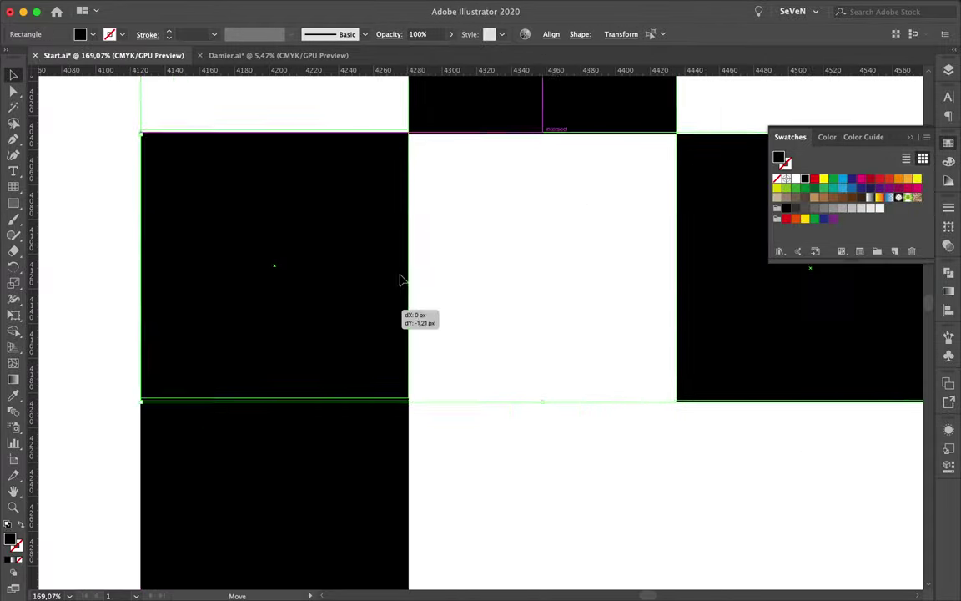
pyautogui.scroll(2, 377, 322)
pyautogui.scroll(-3, 380, 322)
# Step: Snap black squares into their cells and copy a diagonal pair toward the top right
pyautogui.moveTo(379, 322)
pyautogui.mouseDown()
pyautogui.moveTo(512, 176)
pyautogui.moveTo(463, 206)
pyautogui.mouseUp()
pyautogui.click(568, 252)
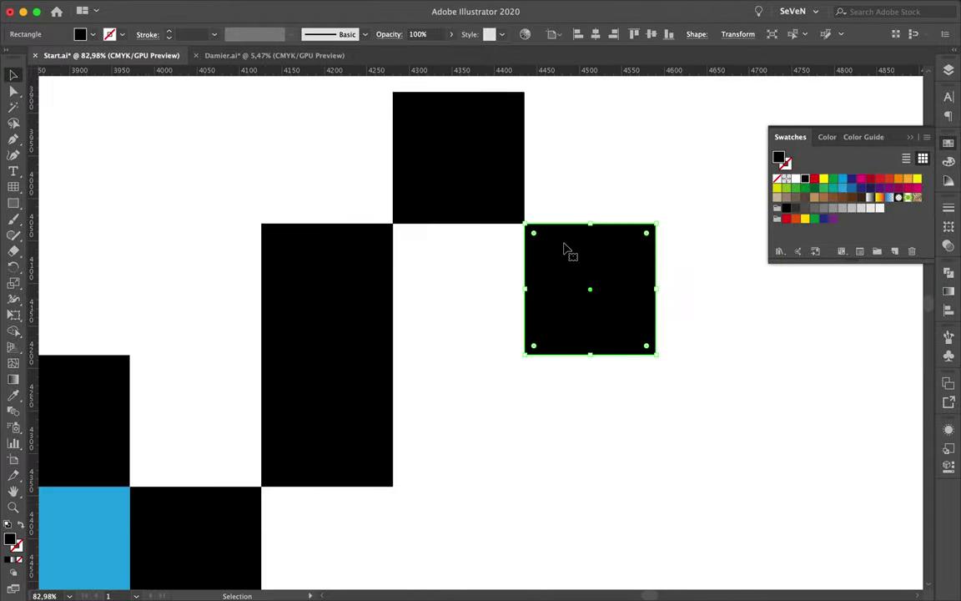
pyautogui.scroll(3, 568, 251)
pyautogui.scroll(2, 568, 251)
pyautogui.moveTo(605, 258); pyautogui.dragTo(649, 193)
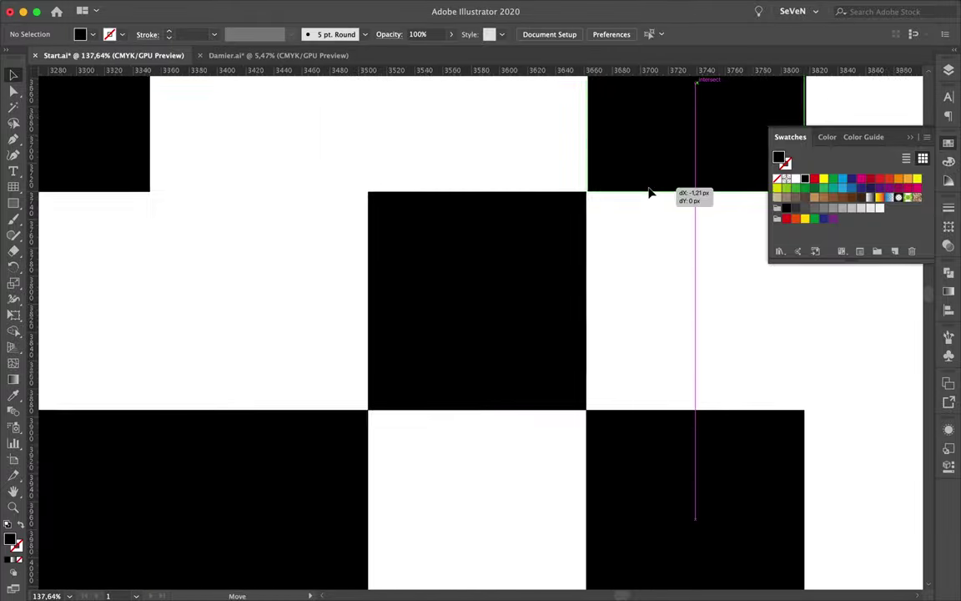
pyautogui.scroll(-3, 650, 192)
pyautogui.moveTo(596, 249); pyautogui.dragTo(588, 158)
pyautogui.scroll(-2, 588, 158)
pyautogui.moveTo(706, 345); pyautogui.dragTo(687, 265)
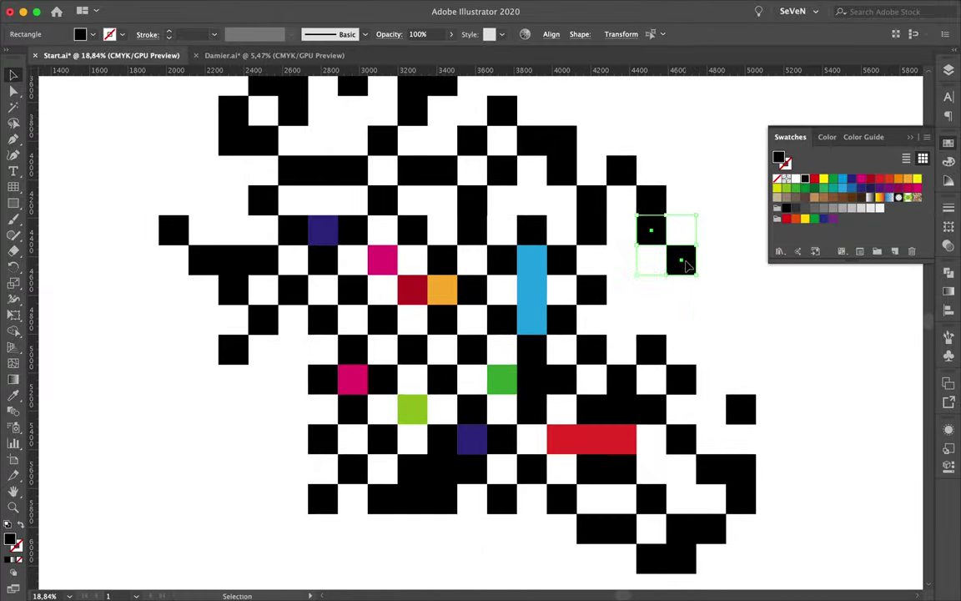
pyautogui.scroll(2, 634, 334)
pyautogui.scroll(2, 703, 242)
pyautogui.scroll(-4, 785, 376)
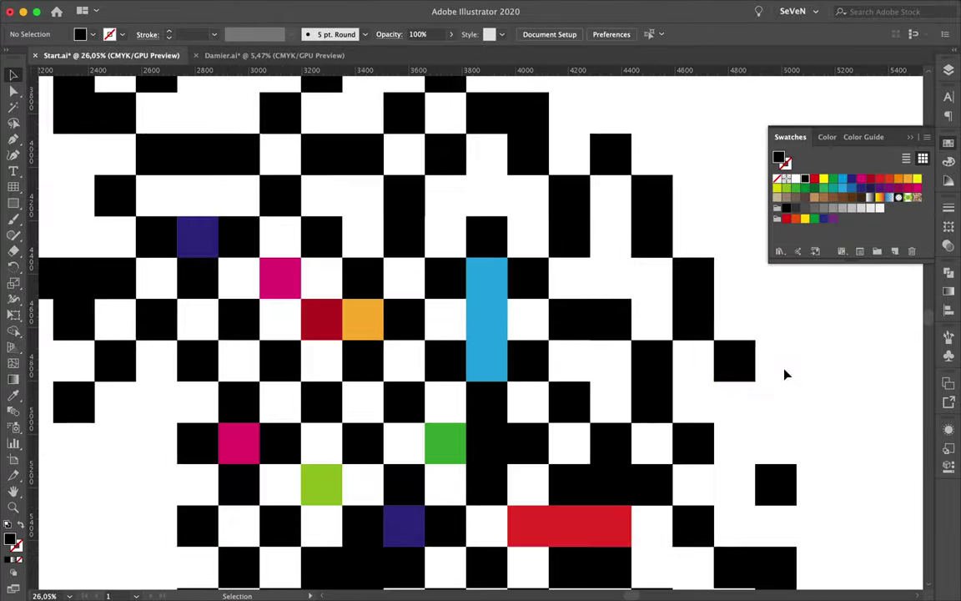
pyautogui.scroll(1, 761, 362)
pyautogui.moveTo(698, 294); pyautogui.dragTo(735, 338)
pyautogui.scroll(-2, 735, 337)
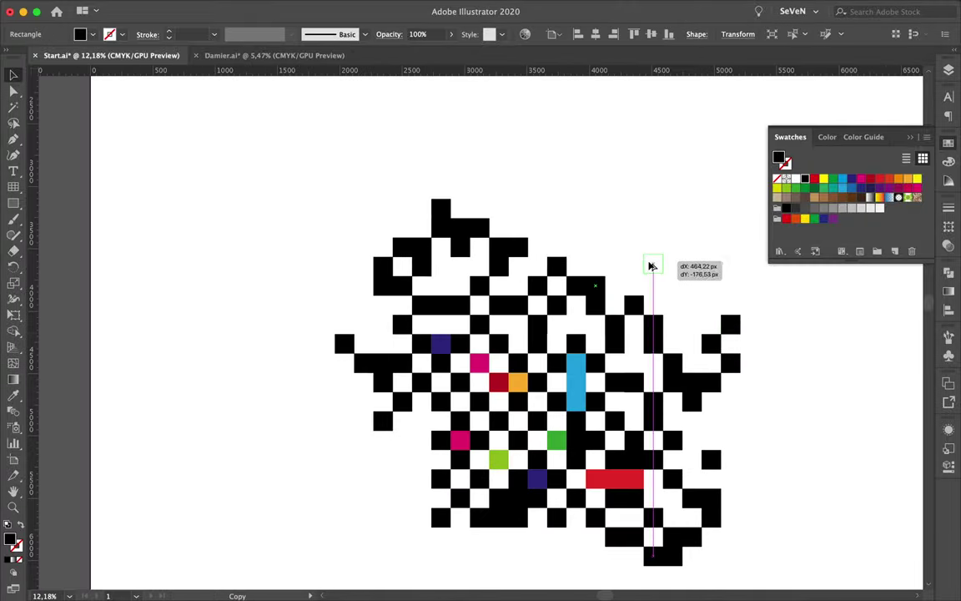
# Step: Add black square copies at the grid's top right and right side
pyautogui.scroll(1, 628, 208)
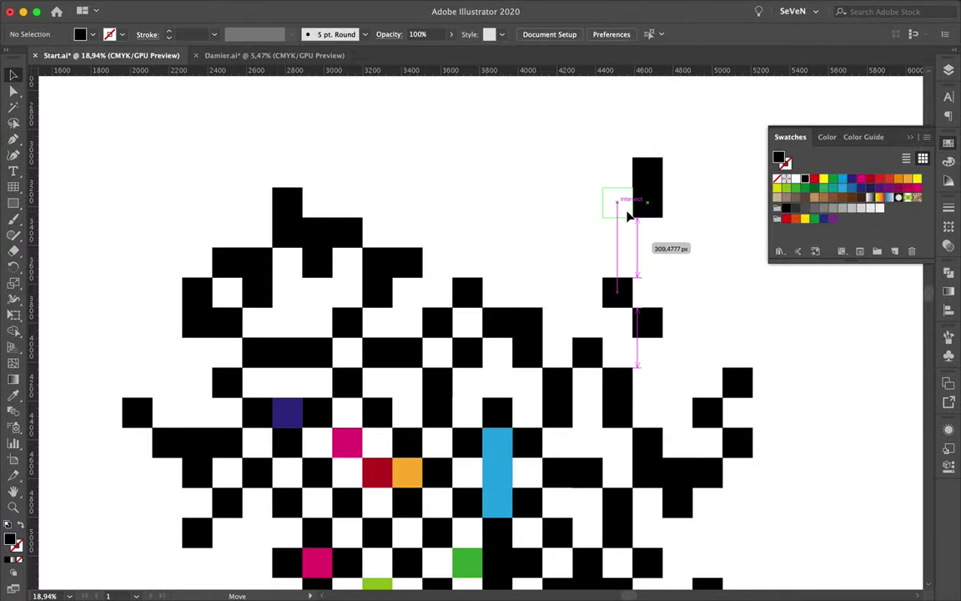
pyautogui.scroll(-2, 660, 217)
pyautogui.scroll(3, 665, 189)
pyautogui.moveTo(674, 194); pyautogui.dragTo(691, 298)
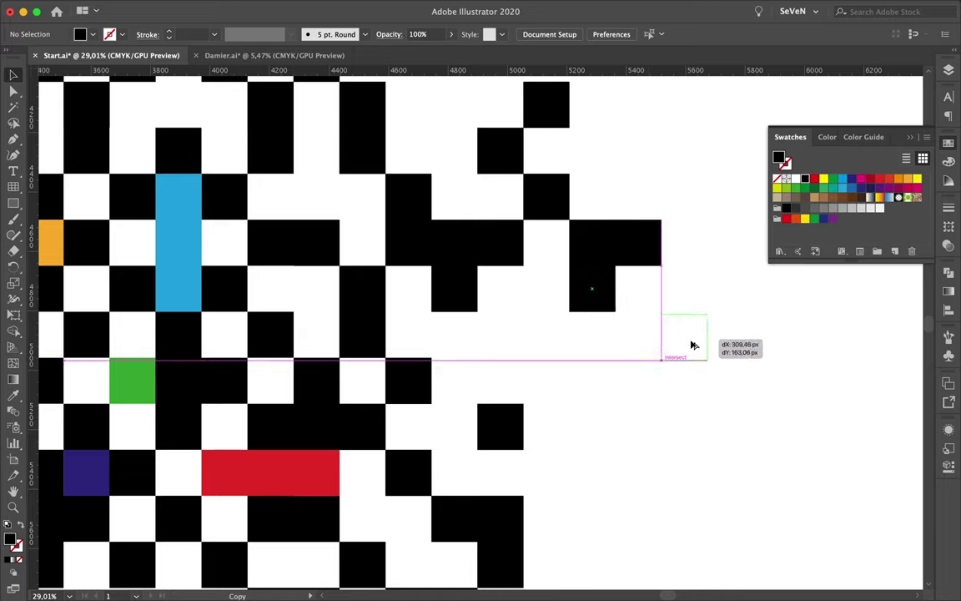
pyautogui.scroll(1, 779, 322)
pyautogui.scroll(-1, 729, 388)
pyautogui.scroll(-2, 739, 379)
pyautogui.moveTo(690, 345); pyautogui.dragTo(739, 379)
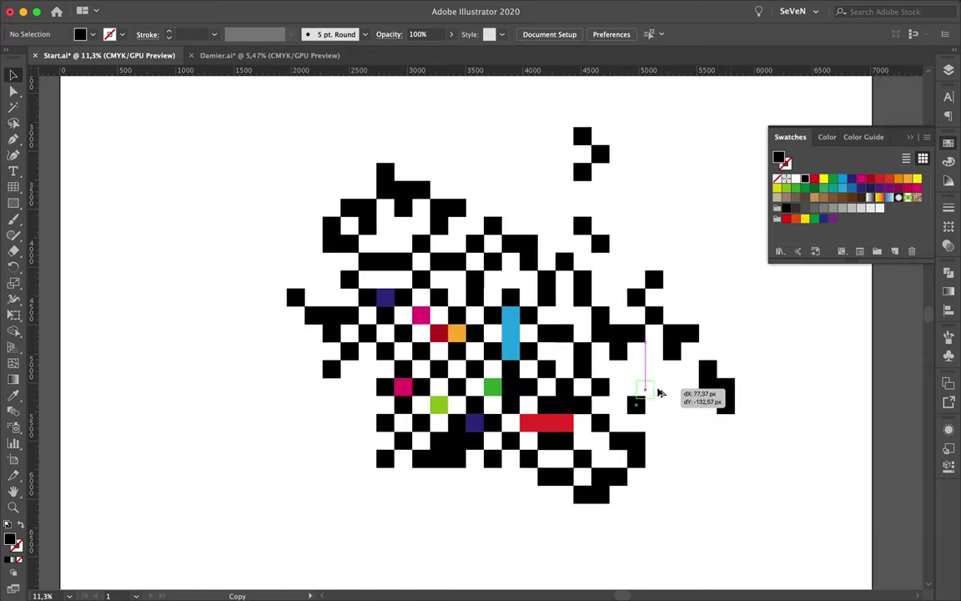
pyautogui.moveTo(413, 442)
pyautogui.mouseDown()
pyautogui.moveTo(297, 397)
pyautogui.moveTo(212, 311)
pyautogui.mouseUp()
pyautogui.scroll(4, 360, 477)
pyautogui.scroll(-2, 384, 326)
# Step: Fill the row below the pattern with copied black squares
pyautogui.moveTo(384, 359)
pyautogui.mouseDown()
pyautogui.moveTo(369, 380)
pyautogui.moveTo(409, 320)
pyautogui.moveTo(318, 337)
pyautogui.moveTo(489, 444)
pyautogui.mouseUp()
pyautogui.scroll(3, 369, 379)
pyautogui.scroll(-3, 489, 444)
pyautogui.moveTo(489, 299)
pyautogui.mouseDown()
pyautogui.moveTo(594, 422)
pyautogui.moveTo(313, 298)
pyautogui.mouseUp()
pyautogui.moveTo(389, 392); pyautogui.dragTo(388, 490)
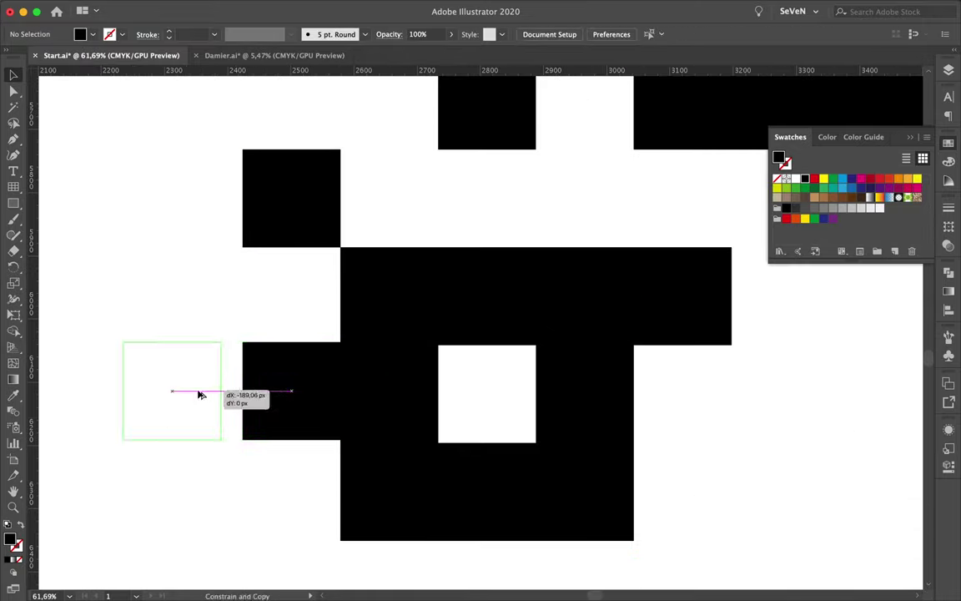
pyautogui.moveTo(280, 388); pyautogui.dragTo(192, 390)
pyautogui.scroll(-3, 650, 488)
pyautogui.moveTo(632, 489); pyautogui.dragTo(704, 489)
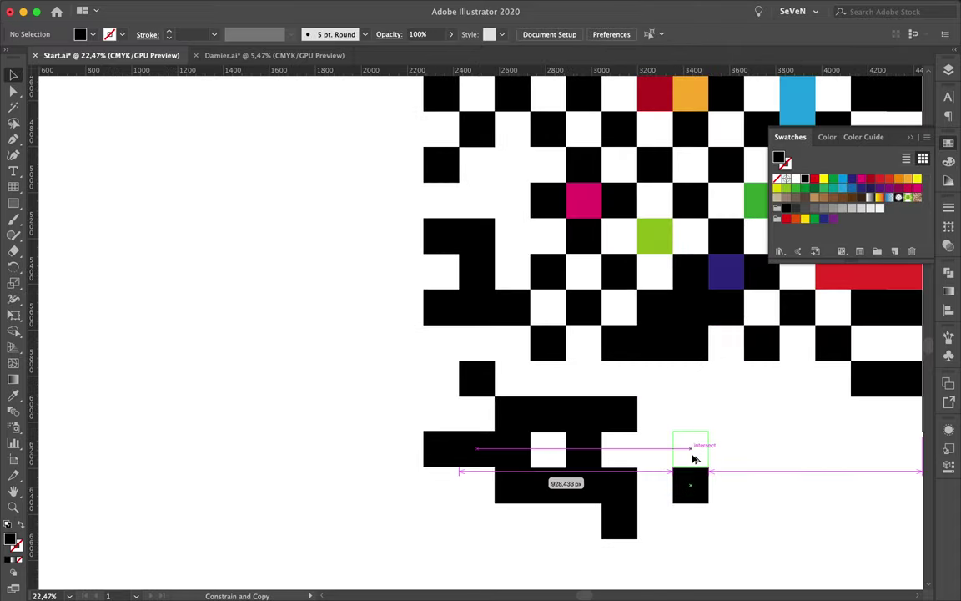
pyautogui.moveTo(743, 419); pyautogui.dragTo(742, 417)
pyautogui.scroll(3, 742, 417)
pyautogui.scroll(-3, 734, 328)
pyautogui.moveTo(667, 367)
pyautogui.mouseDown()
pyautogui.moveTo(654, 343)
pyautogui.moveTo(642, 344)
pyautogui.moveTo(682, 386)
pyautogui.mouseUp()
pyautogui.scroll(3, 654, 342)
# Step: Add more black squares below the cluster to extend its lower rows
pyautogui.scroll(-3, 688, 457)
pyautogui.scroll(-2, 523, 292)
pyautogui.scroll(3, 523, 292)
pyautogui.moveTo(435, 421); pyautogui.dragTo(400, 385)
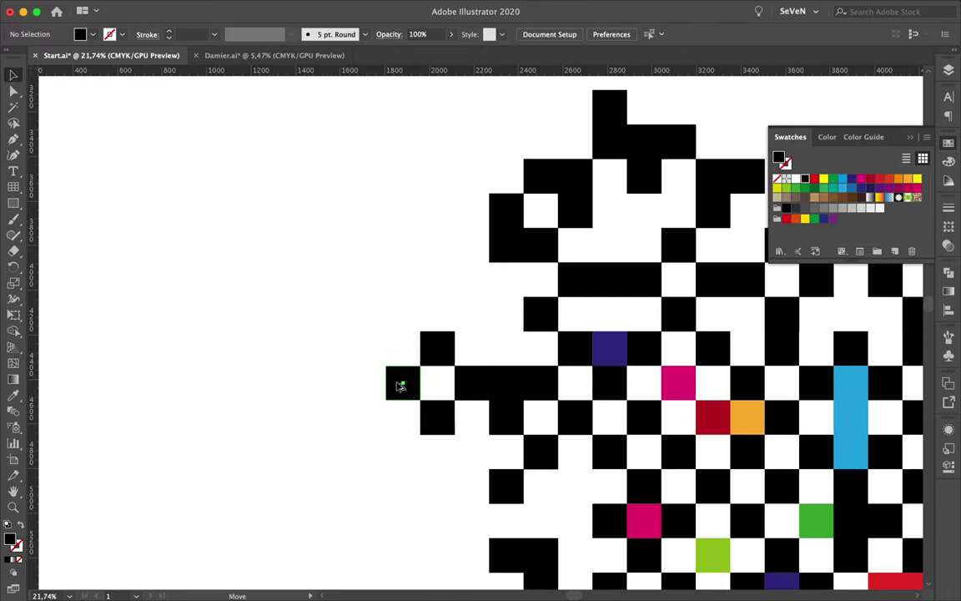
pyautogui.moveTo(373, 354); pyautogui.dragTo(304, 386)
pyautogui.scroll(-3, 347, 460)
pyautogui.scroll(3, 347, 461)
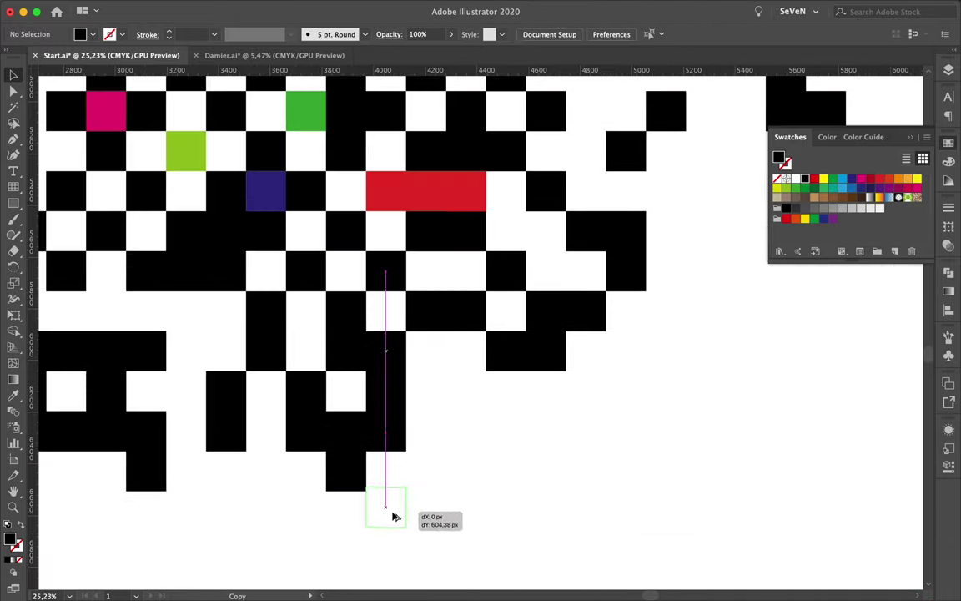
pyautogui.moveTo(392, 510); pyautogui.dragTo(448, 498)
pyautogui.scroll(-2, 436, 507)
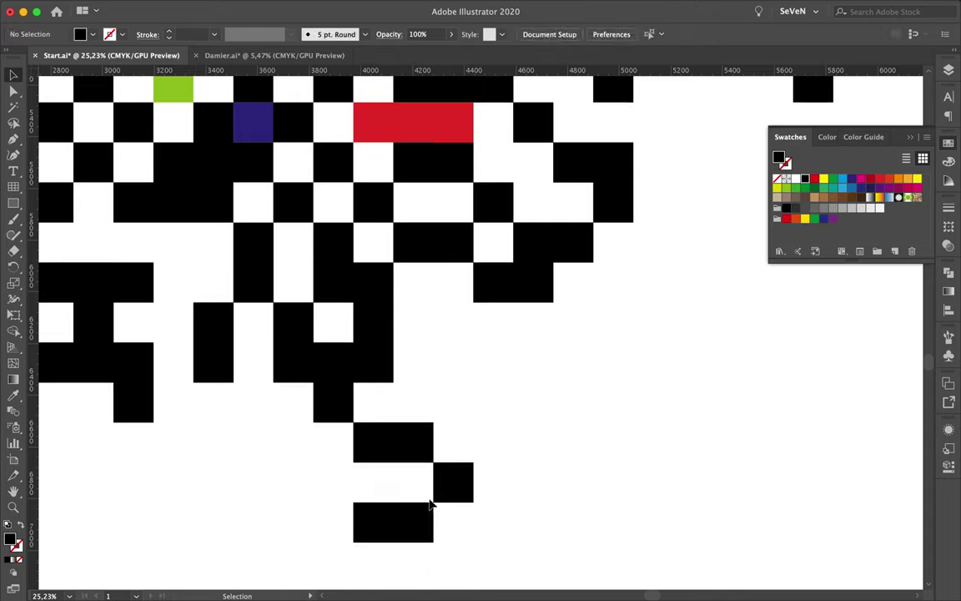
pyautogui.scroll(-2, 472, 538)
pyautogui.moveTo(471, 538); pyautogui.dragTo(489, 433)
pyautogui.moveTo(537, 316); pyautogui.dragTo(526, 339)
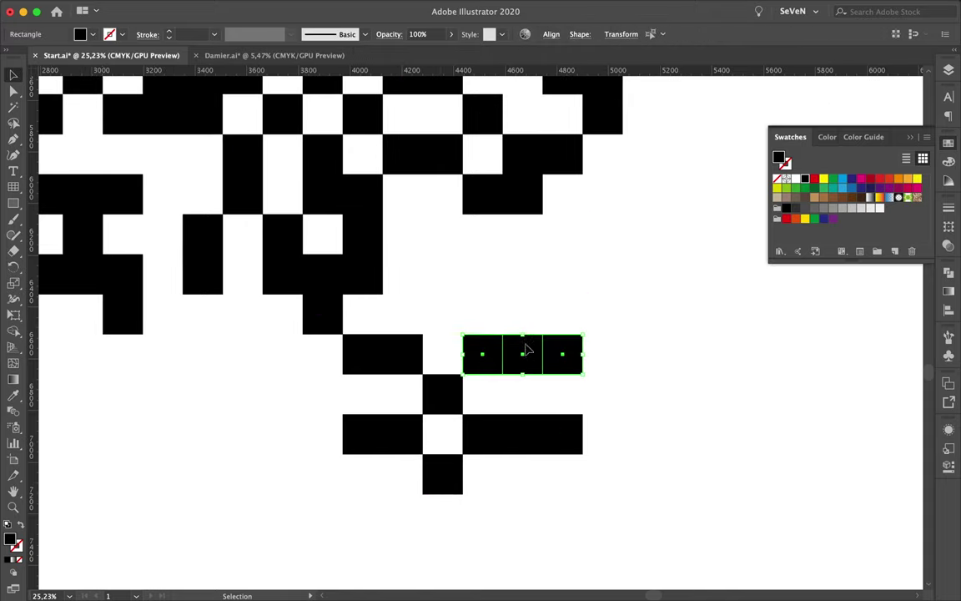
pyautogui.scroll(-2, 536, 328)
pyautogui.scroll(-3, 609, 349)
pyautogui.scroll(3, 609, 350)
# Step: Add black squares along the right edge and copy the blue rectangle above the cluster
pyautogui.moveTo(607, 358)
pyautogui.mouseDown()
pyautogui.moveTo(606, 368)
pyautogui.moveTo(653, 372)
pyautogui.mouseUp()
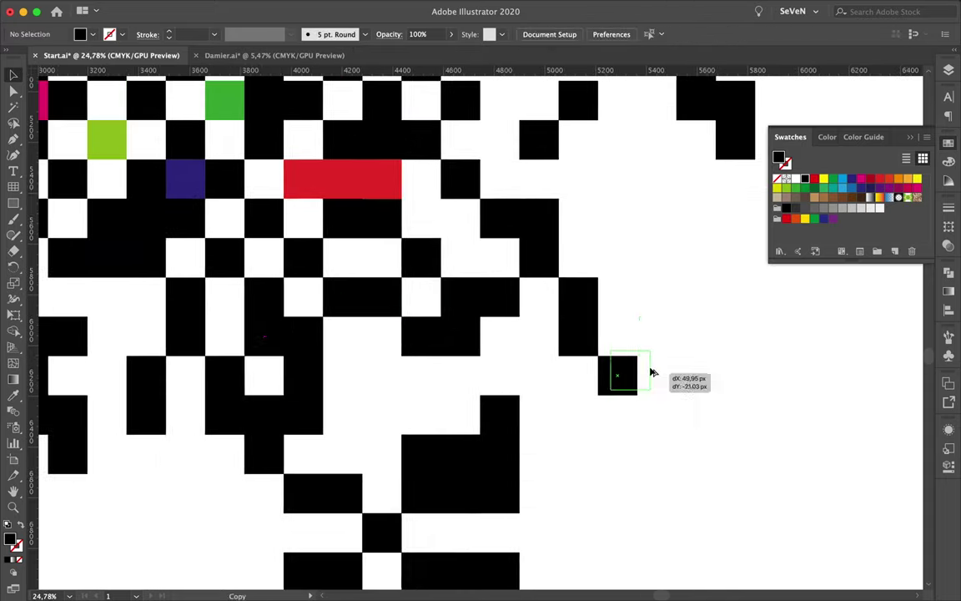
pyautogui.scroll(3, 589, 411)
pyautogui.scroll(-5, 671, 468)
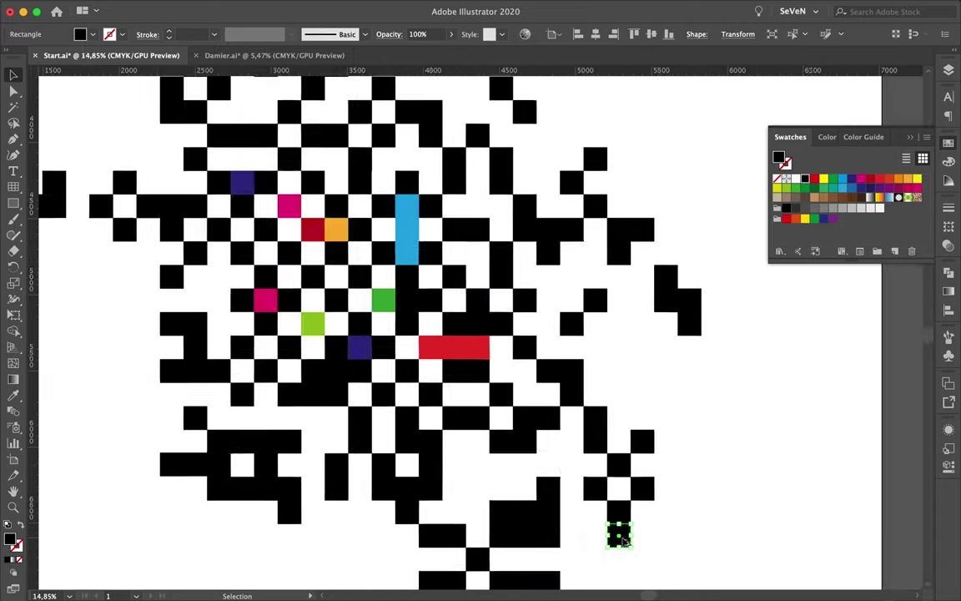
pyautogui.scroll(3, 665, 562)
pyautogui.moveTo(665, 562); pyautogui.dragTo(663, 420)
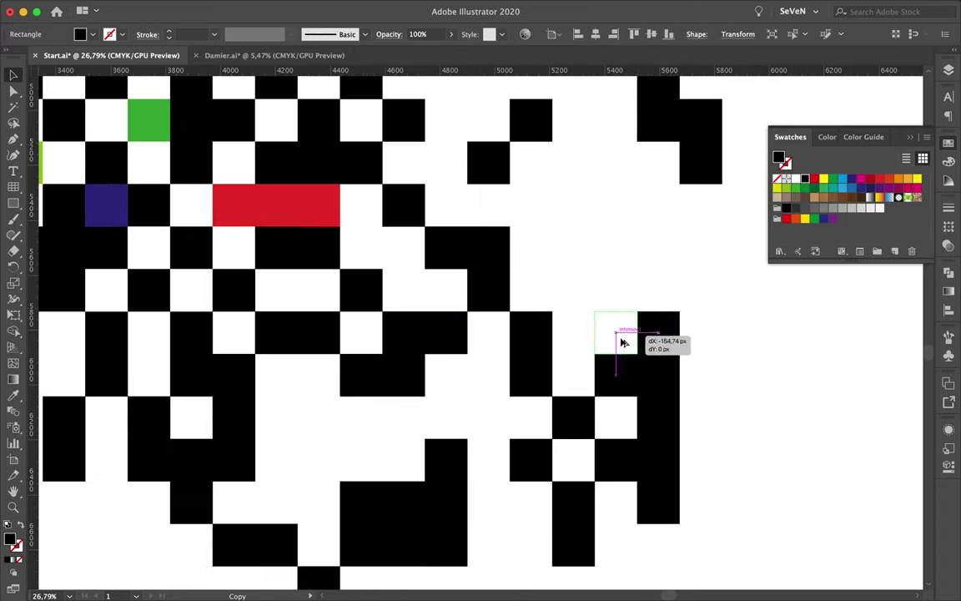
pyautogui.moveTo(622, 342)
pyautogui.mouseDown()
pyautogui.moveTo(590, 247)
pyautogui.moveTo(703, 386)
pyautogui.mouseUp()
pyautogui.scroll(-3, 762, 399)
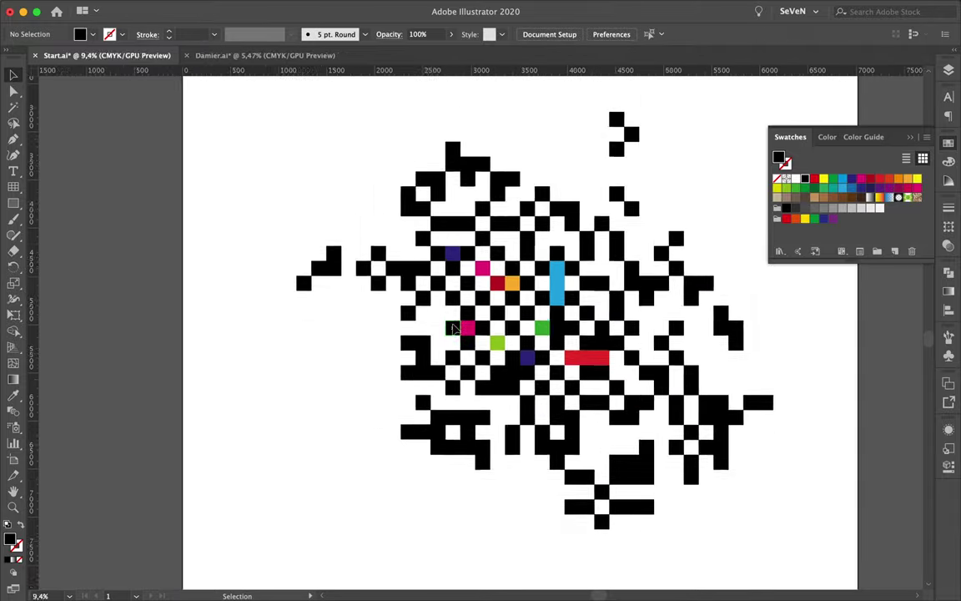
pyautogui.scroll(2, 517, 366)
pyautogui.moveTo(517, 365); pyautogui.dragTo(561, 265)
# Step: Give the blue rectangle a blue-to-transparent gradient and place a horizontal copy at the left
pyautogui.click(949, 293)
pyautogui.click(787, 391)
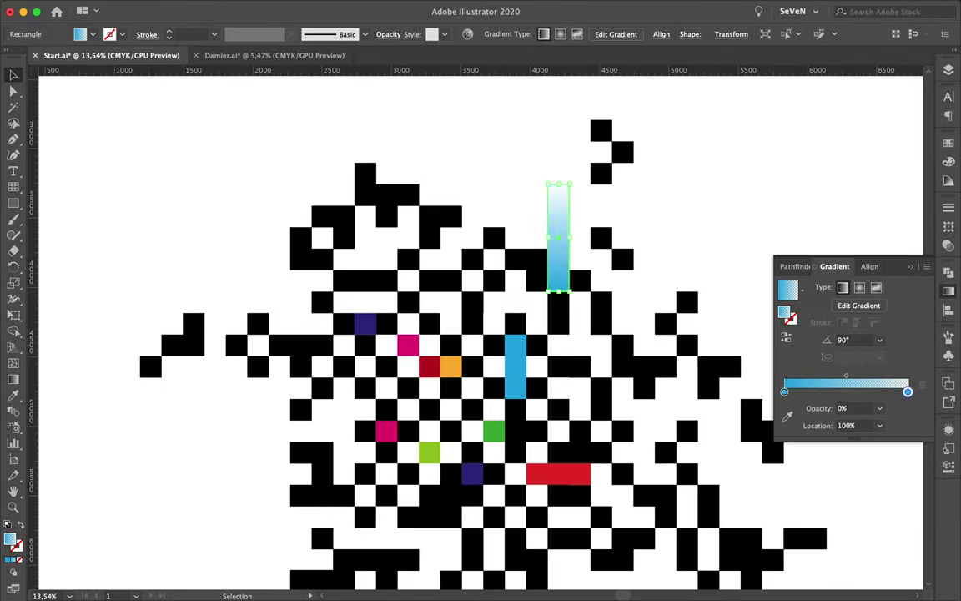
pyautogui.moveTo(240, 300); pyautogui.dragTo(262, 208)
pyautogui.scroll(2, 262, 217)
pyautogui.moveTo(273, 291)
pyautogui.mouseDown()
pyautogui.moveTo(289, 308)
pyautogui.moveTo(247, 317)
pyautogui.mouseUp()
pyautogui.click(245, 296)
# Step: Draw a small black square and duplicate it into a staircase of copies
pyautogui.scroll(3, 245, 296)
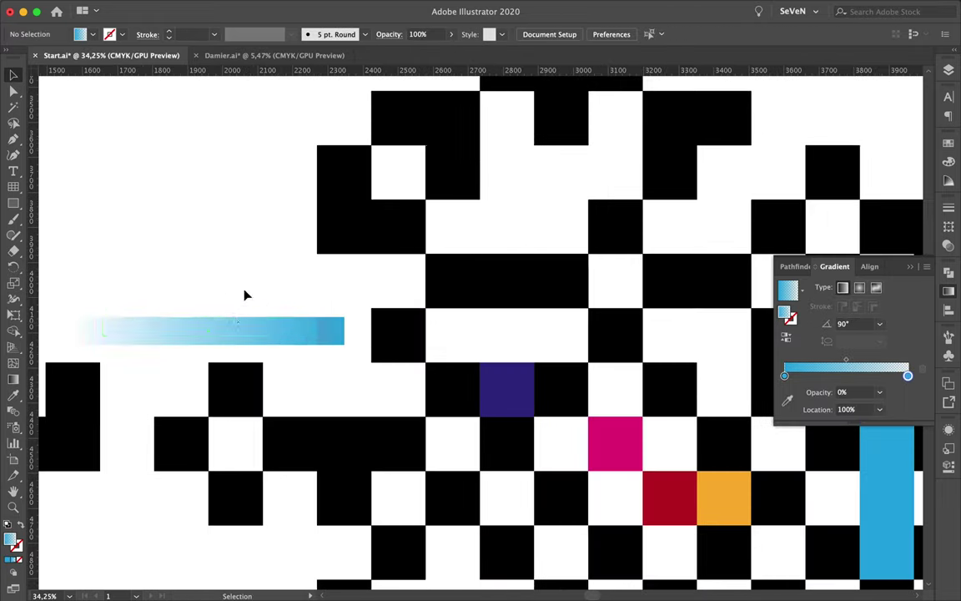
pyautogui.scroll(4, 421, 321)
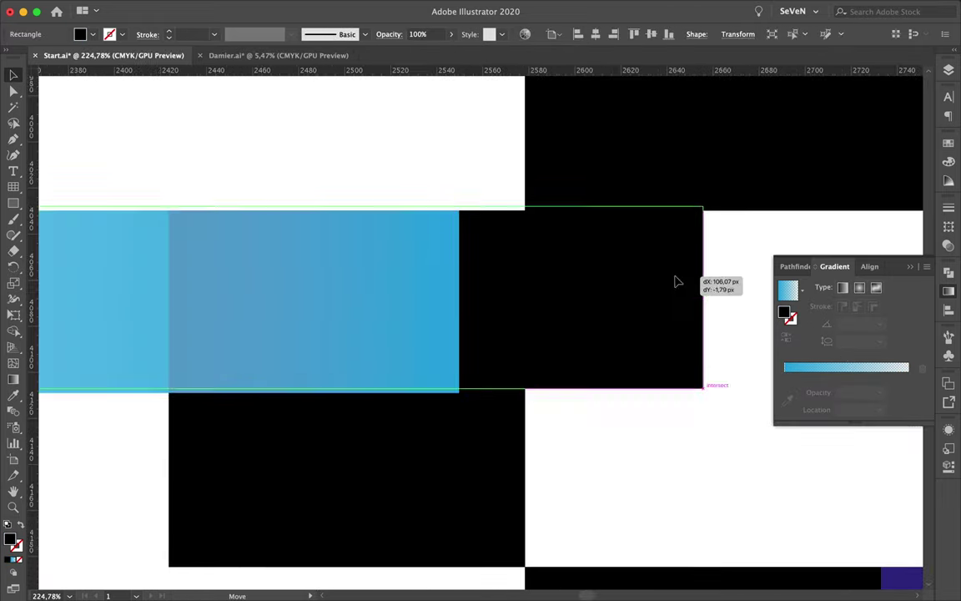
pyautogui.scroll(1, 101, 433)
pyautogui.moveTo(551, 289); pyautogui.dragTo(629, 365)
pyautogui.scroll(-3, 603, 477)
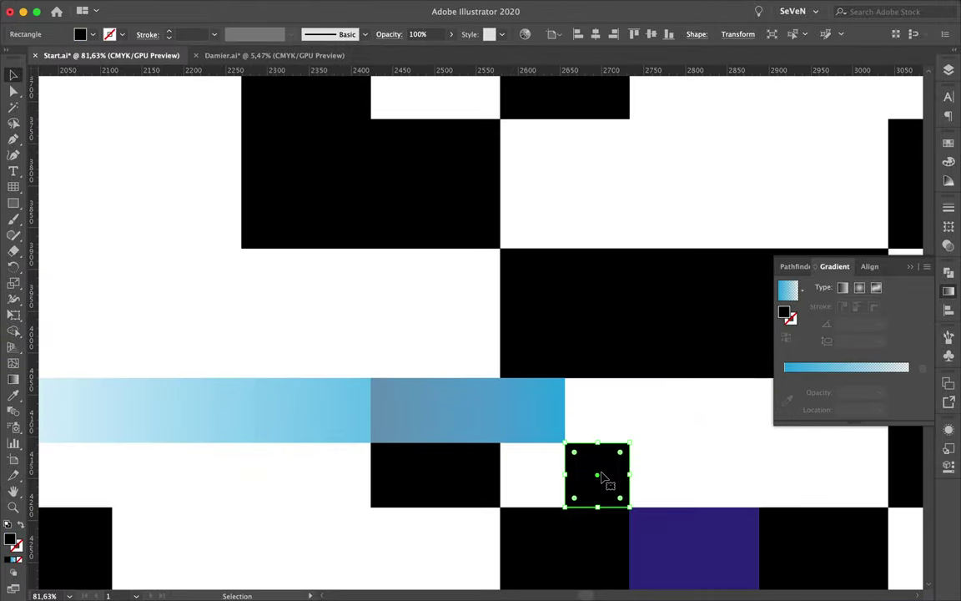
pyautogui.moveTo(728, 475)
pyautogui.mouseDown()
pyautogui.moveTo(664, 410)
pyautogui.moveTo(461, 482)
pyautogui.mouseUp()
pyautogui.scroll(-5, 462, 482)
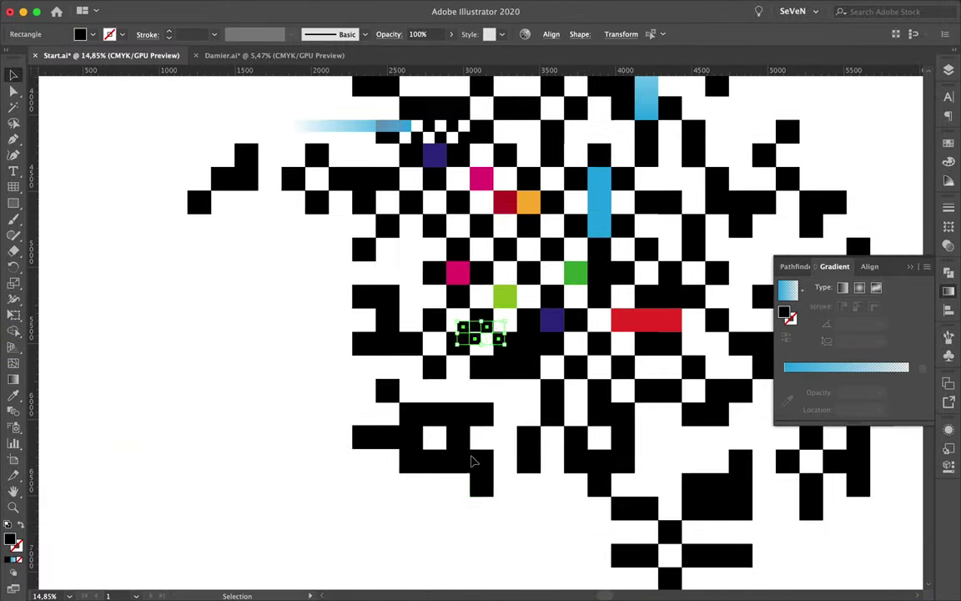
# Step: Copy the staircase squares downward to build a small checker patch
pyautogui.scroll(3, 480, 527)
pyautogui.moveTo(480, 527); pyautogui.dragTo(576, 426)
pyautogui.scroll(3, 596, 343)
pyautogui.scroll(-3, 596, 343)
pyautogui.moveTo(597, 351); pyautogui.dragTo(607, 510)
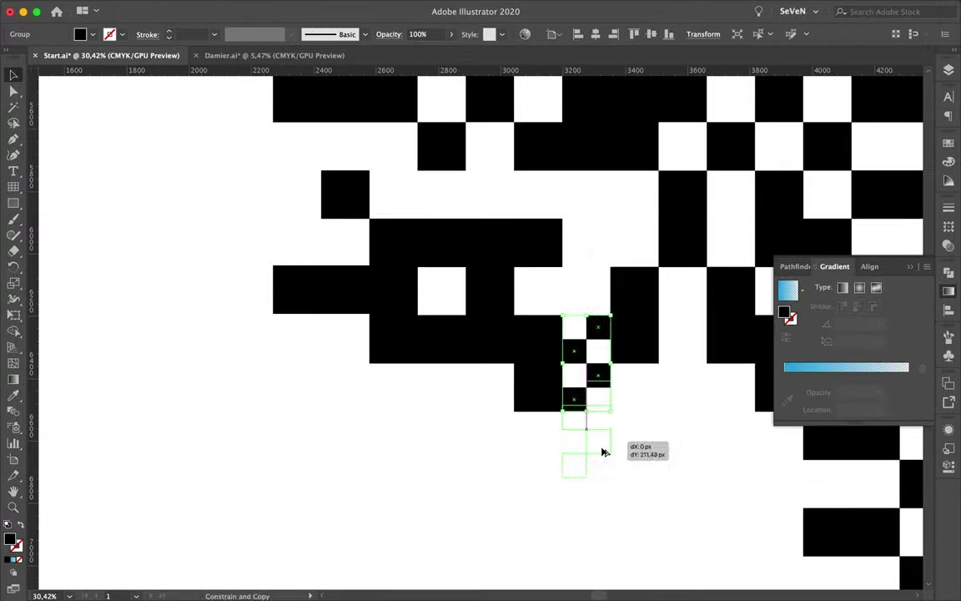
pyautogui.scroll(-2, 641, 432)
pyautogui.moveTo(684, 471); pyautogui.dragTo(684, 472)
pyautogui.scroll(3, 711, 424)
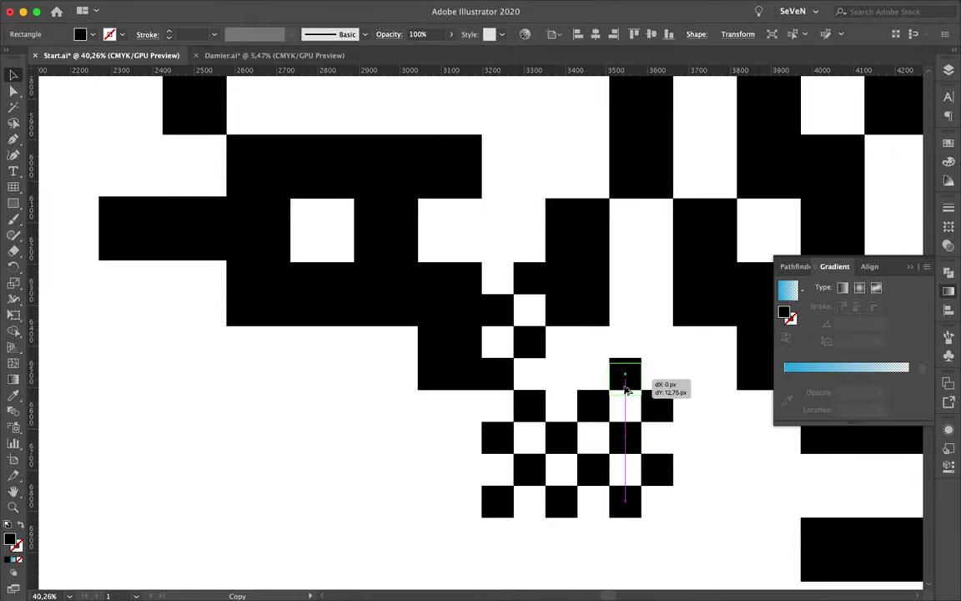
pyautogui.scroll(-4, 633, 309)
# Step: Stretch a square into a horizontal black bar and copy the bar straight down
pyautogui.press('a')
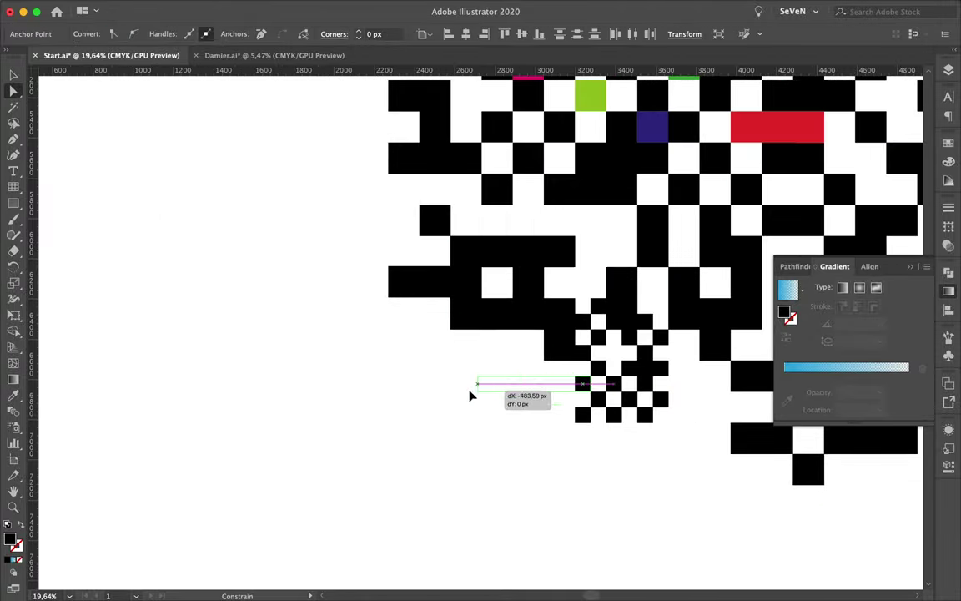
pyautogui.moveTo(583, 382); pyautogui.dragTo(472, 392)
pyautogui.scroll(-2, 461, 457)
pyautogui.scroll(3, 461, 457)
pyautogui.press('v')
pyautogui.moveTo(544, 367); pyautogui.dragTo(544, 393)
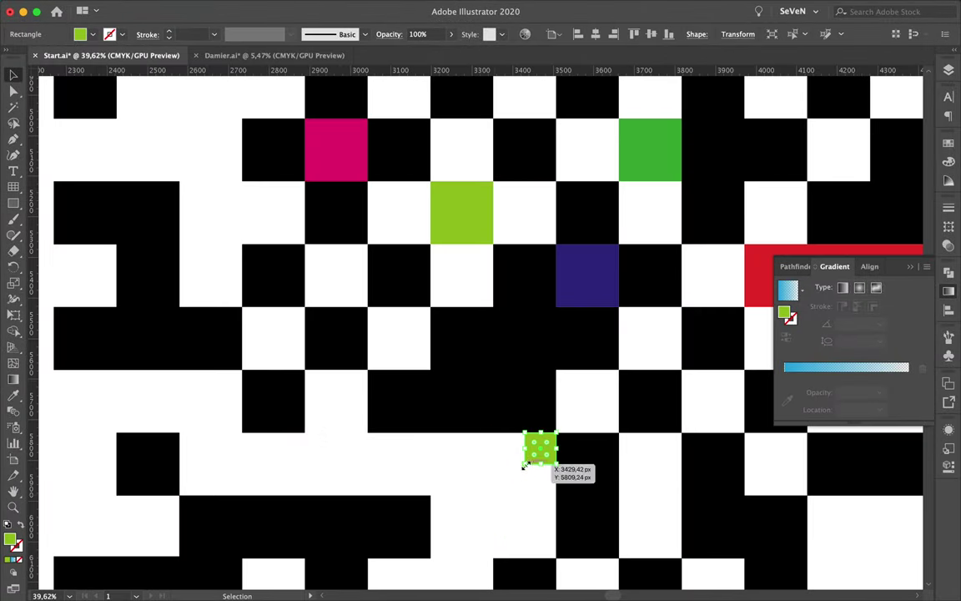
# Step: Fade the green square to 0% end opacity, stretch it into a long bar, and copy it below
pyautogui.click(787, 392)
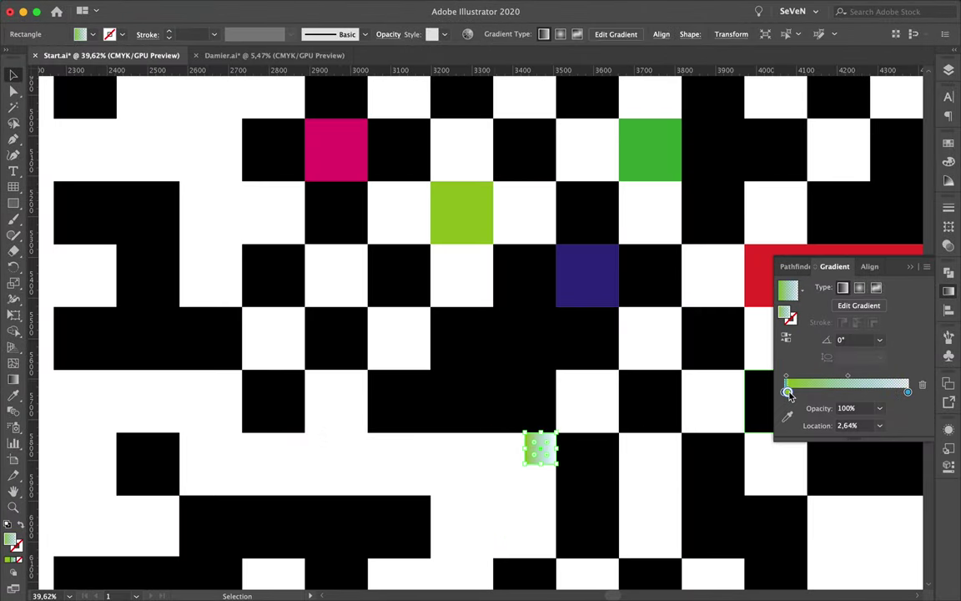
pyautogui.click(879, 408)
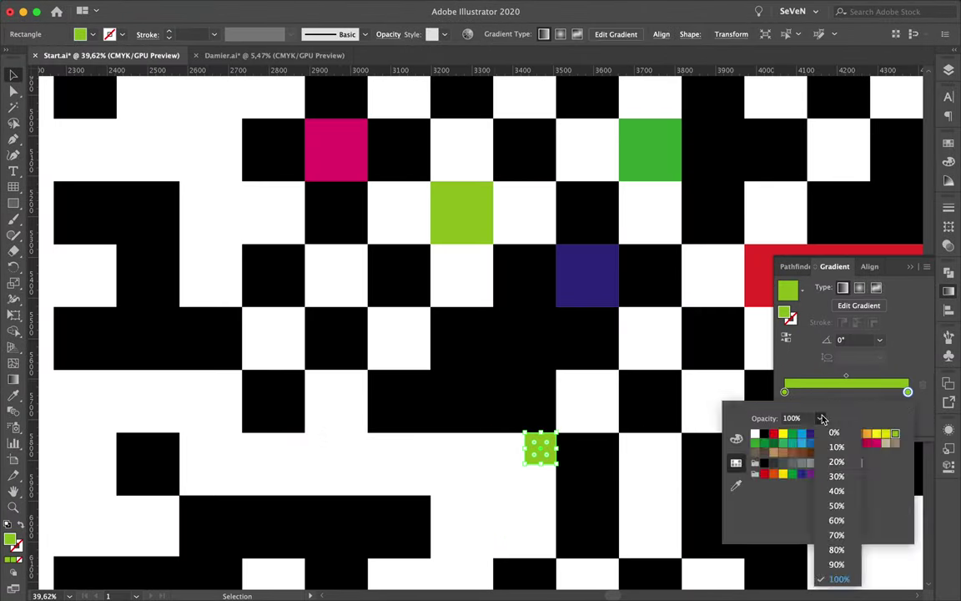
pyautogui.click(838, 371)
pyautogui.moveTo(525, 449); pyautogui.dragTo(364, 449)
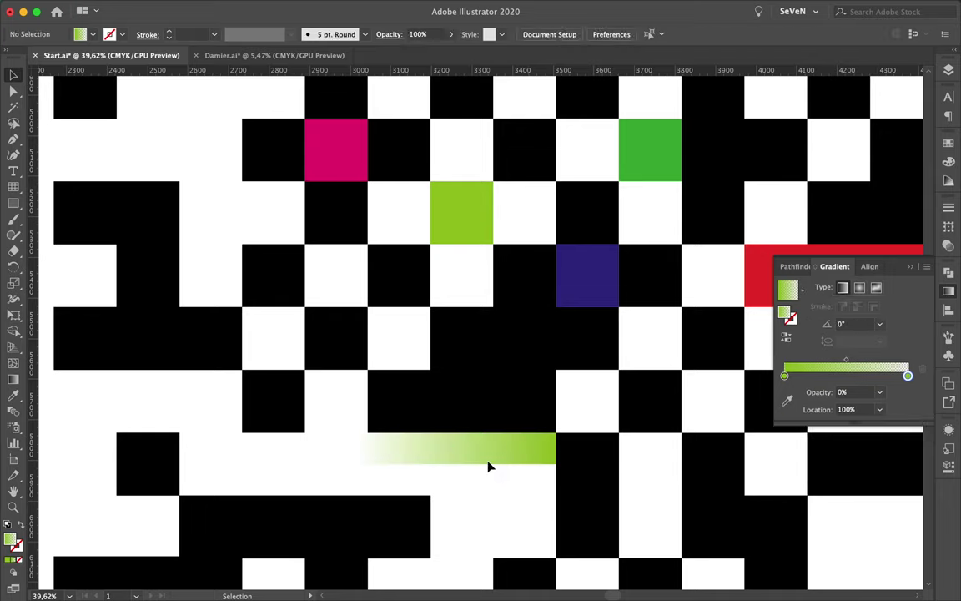
pyautogui.moveTo(489, 451); pyautogui.dragTo(497, 515)
pyautogui.press('super+0')
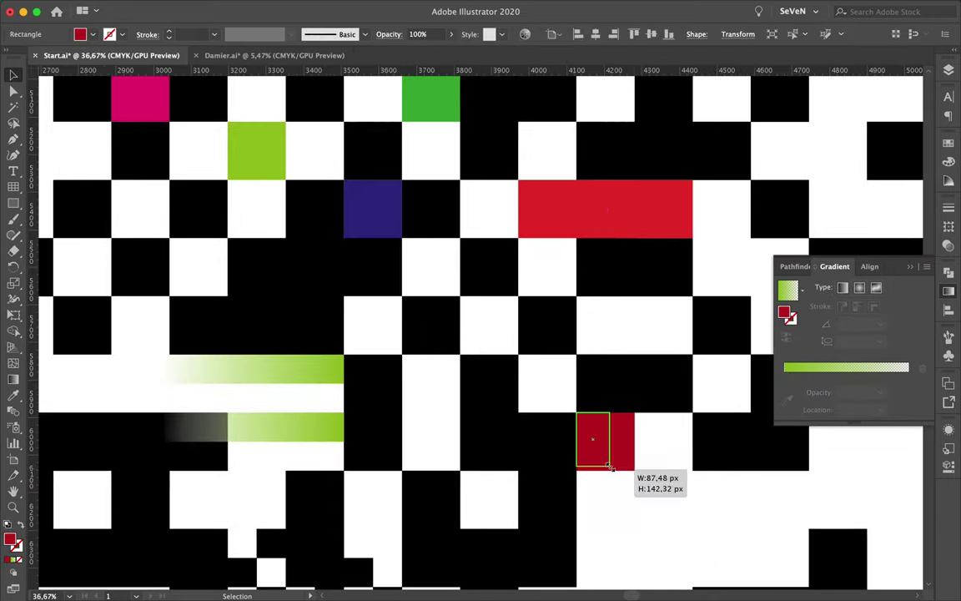
# Step: Apply the fading gradient to a small red square and move a pink square to the cluster's left
pyautogui.moveTo(575, 412)
pyautogui.mouseDown()
pyautogui.moveTo(606, 443)
pyautogui.moveTo(594, 511)
pyautogui.moveTo(648, 511)
pyautogui.mouseUp()
pyautogui.click(909, 384)
pyautogui.scroll(-1, 658, 533)
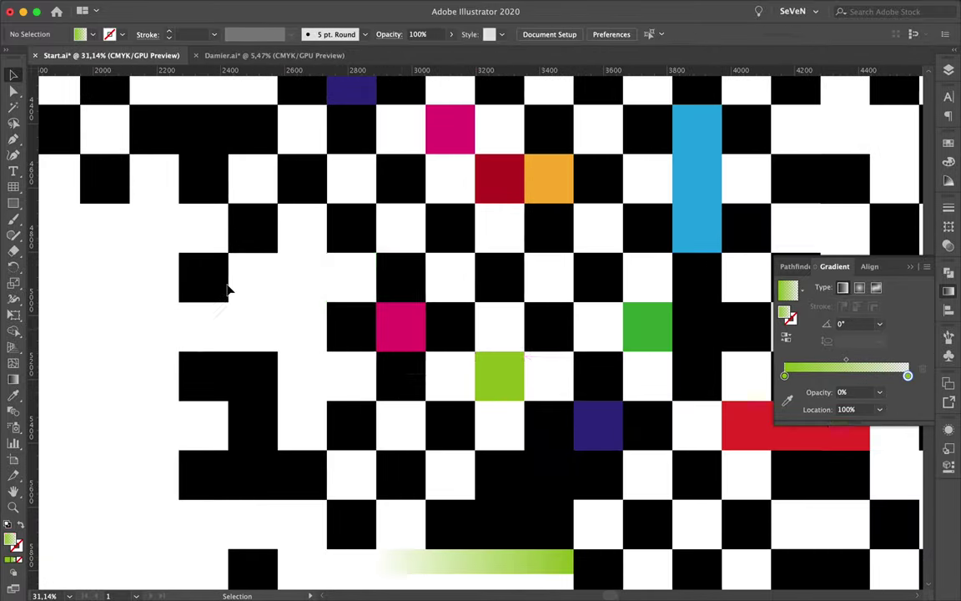
pyautogui.moveTo(354, 301); pyautogui.dragTo(349, 292)
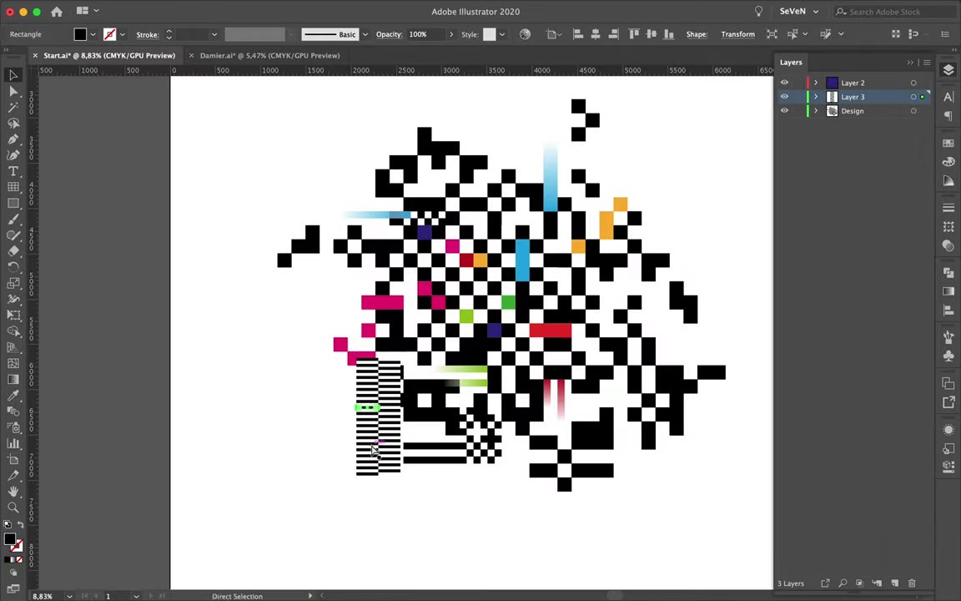
# Step: Make Layer 2 active and resize the copied striped panel above the blue bar
pyautogui.click(868, 83)
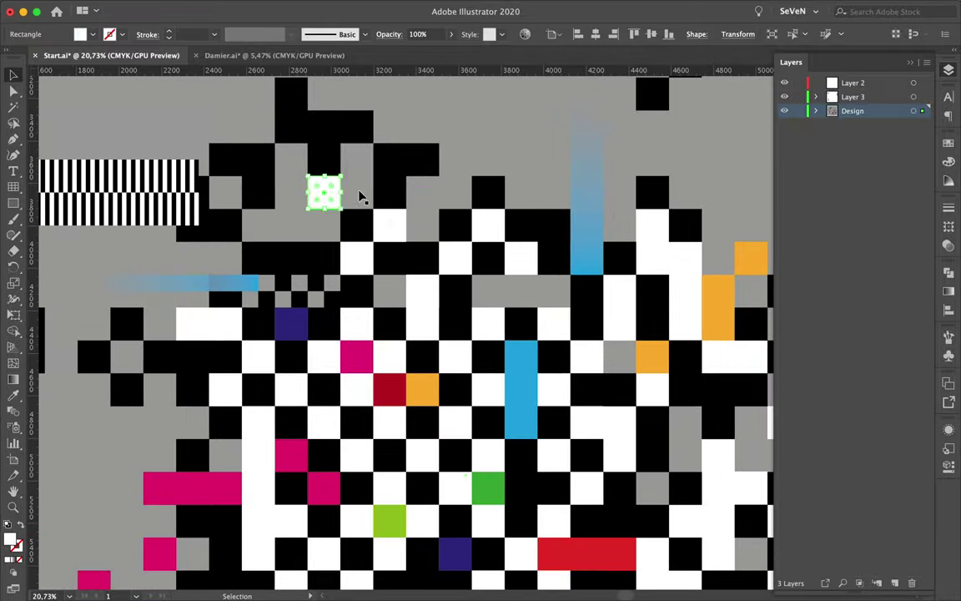
pyautogui.moveTo(360, 197); pyautogui.dragTo(166, 260)
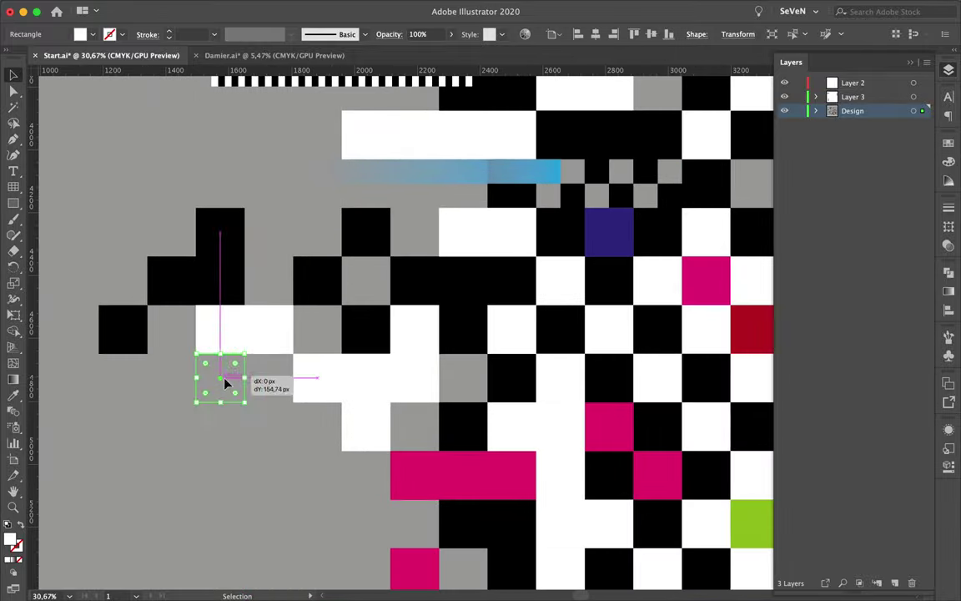
# Step: Move a white square four cells left, copy it to another cell, and place a gray square copy
pyautogui.moveTo(170, 398); pyautogui.dragTo(123, 284)
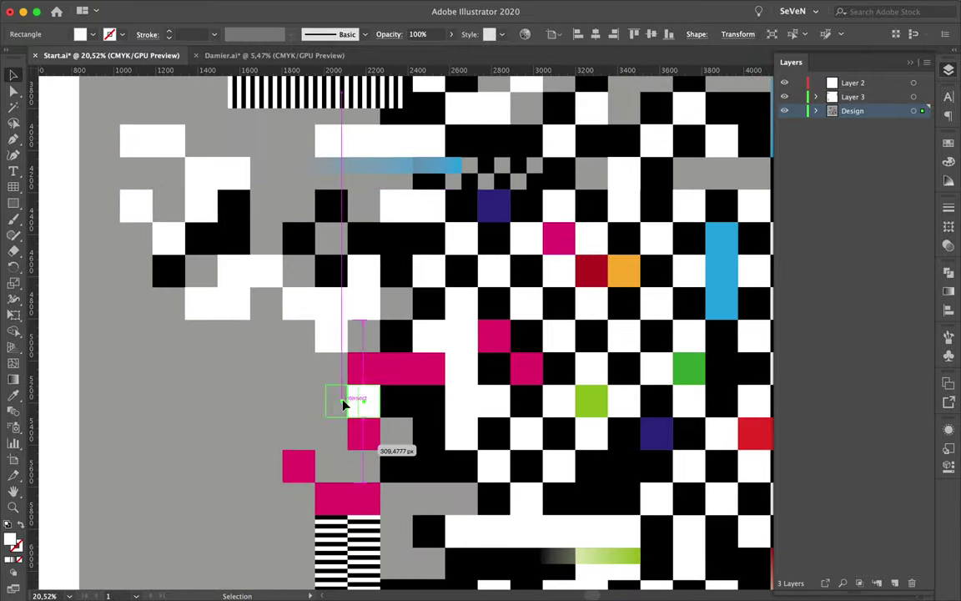
pyautogui.moveTo(344, 405)
pyautogui.mouseDown()
pyautogui.moveTo(316, 426)
pyautogui.moveTo(306, 350)
pyautogui.mouseUp()
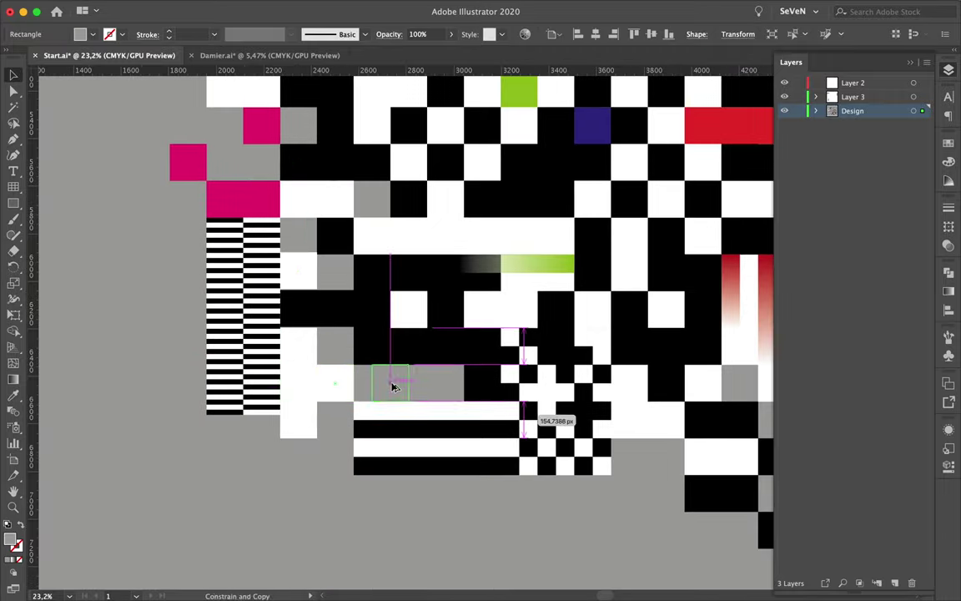
pyautogui.moveTo(394, 386); pyautogui.dragTo(488, 441)
pyautogui.scroll(5, 495, 264)
pyautogui.scroll(-4, 539, 238)
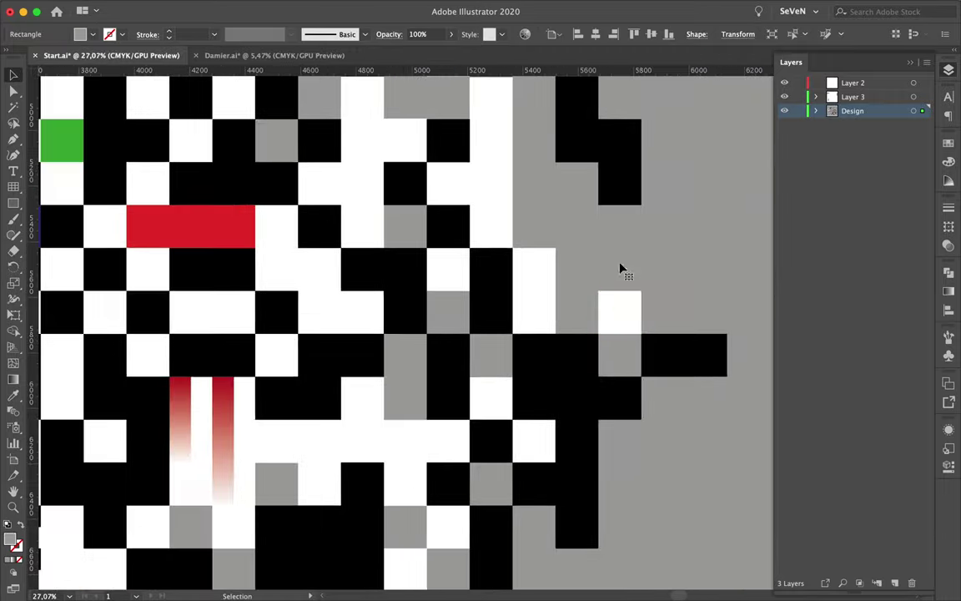
pyautogui.scroll(-1, 628, 239)
pyautogui.scroll(-1, 579, 440)
# Step: Copy squares near the cluster's right edge and above its top
pyautogui.moveTo(628, 239); pyautogui.dragTo(603, 508)
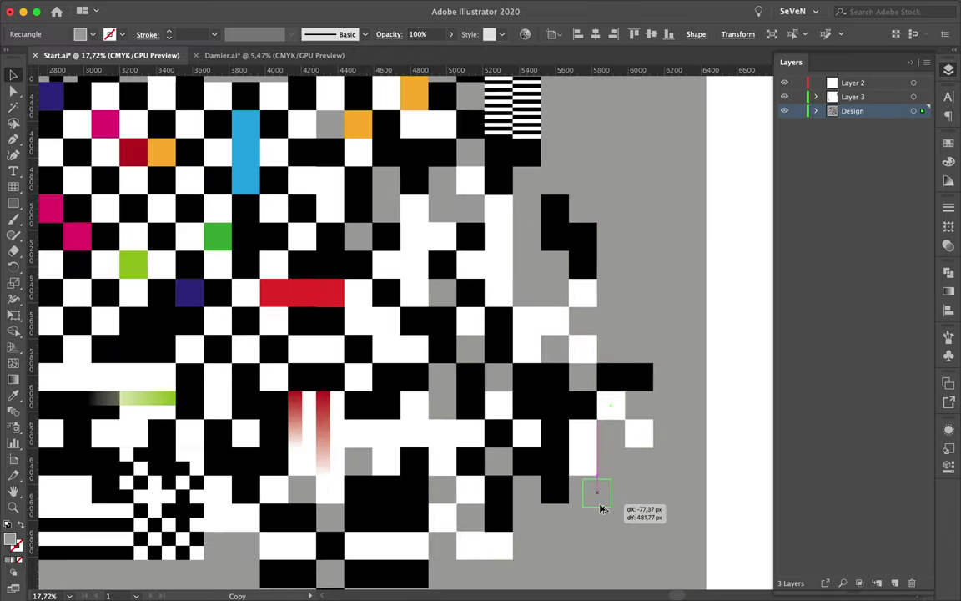
pyautogui.scroll(1, 647, 538)
pyautogui.moveTo(647, 538); pyautogui.dragTo(677, 318)
pyautogui.scroll(-1, 608, 217)
pyautogui.moveTo(608, 216)
pyautogui.mouseDown()
pyautogui.moveTo(594, 242)
pyautogui.moveTo(461, 163)
pyautogui.mouseUp()
pyautogui.scroll(-2, 589, 224)
pyautogui.scroll(5, 482, 125)
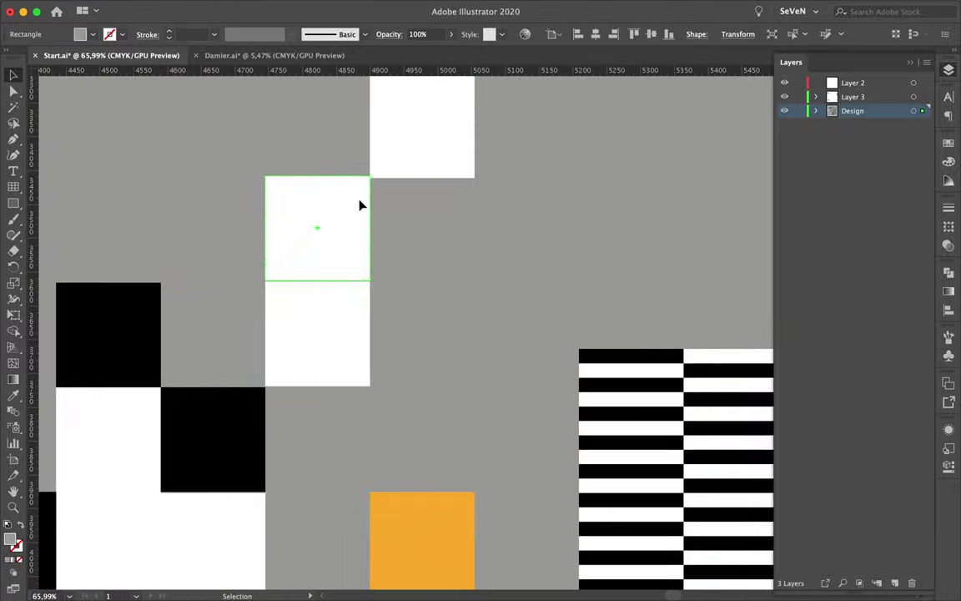
pyautogui.scroll(3, 354, 204)
pyautogui.scroll(-8, 307, 263)
pyautogui.moveTo(483, 125); pyautogui.dragTo(344, 193)
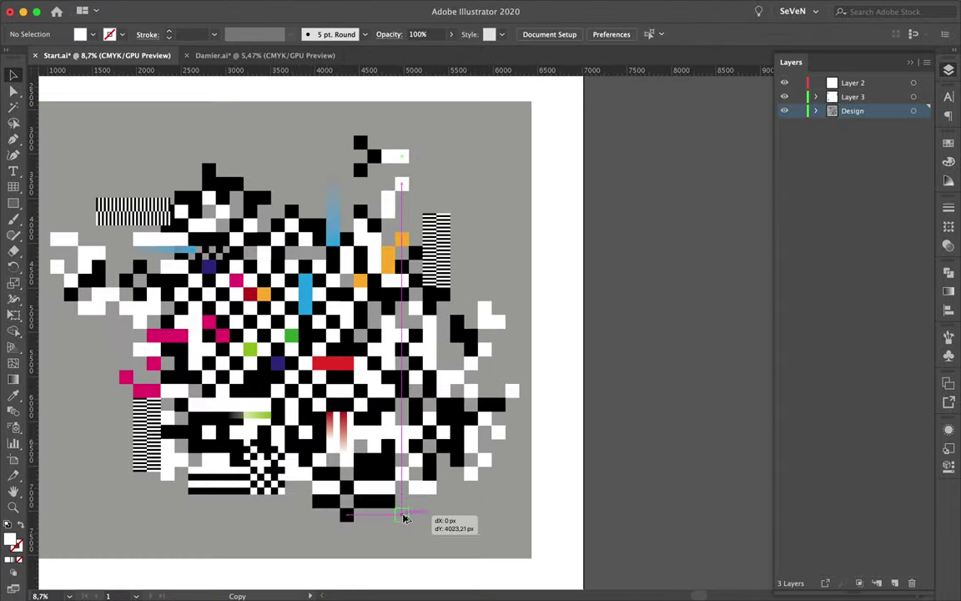
# Step: Copy black squares along the cluster's bottom and left edges, one diagonally beside another
pyautogui.scroll(4, 408, 511)
pyautogui.scroll(-3, 408, 579)
pyautogui.moveTo(481, 231); pyautogui.dragTo(433, 557)
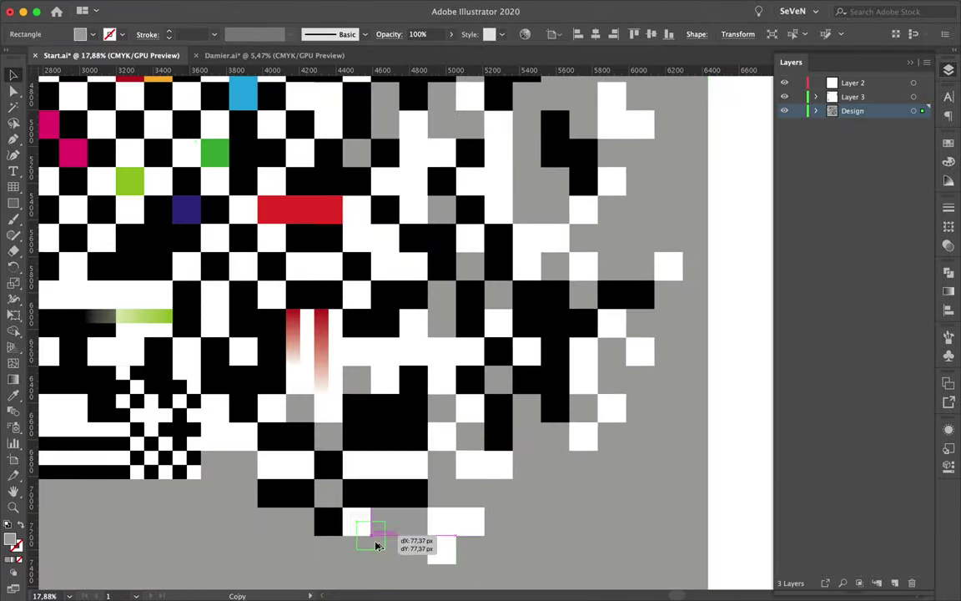
pyautogui.scroll(3, 377, 545)
pyautogui.scroll(5, 315, 489)
pyautogui.scroll(-4, 337, 457)
pyautogui.scroll(-3, 443, 413)
pyautogui.moveTo(376, 544)
pyautogui.mouseDown()
pyautogui.moveTo(448, 517)
pyautogui.moveTo(354, 446)
pyautogui.mouseUp()
pyautogui.scroll(-2, 448, 518)
pyautogui.moveTo(359, 524); pyautogui.dragTo(359, 534)
pyautogui.scroll(3, 282, 359)
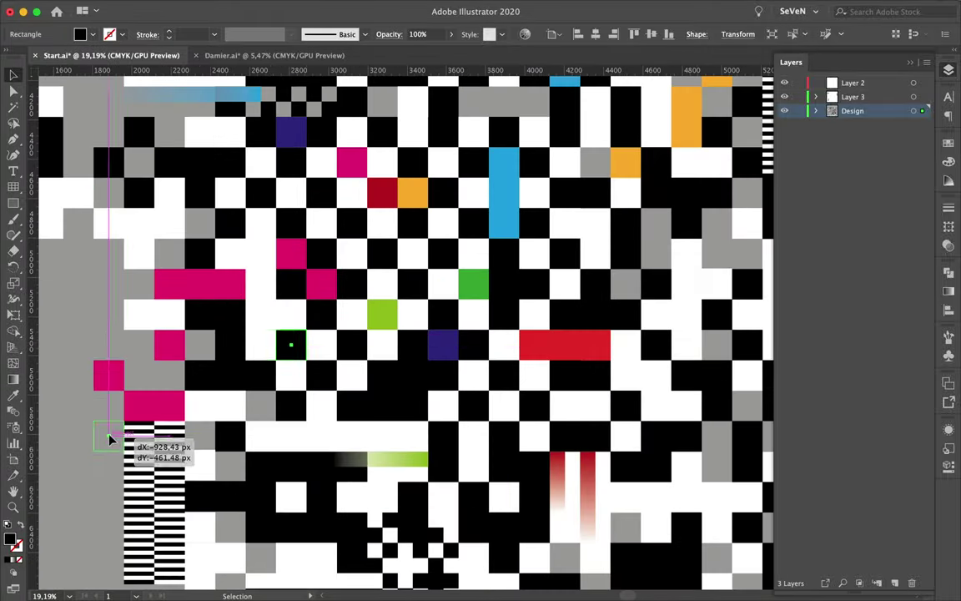
pyautogui.scroll(5, 109, 439)
pyautogui.scroll(3, 166, 400)
pyautogui.moveTo(109, 440)
pyautogui.mouseDown()
pyautogui.moveTo(199, 350)
pyautogui.moveTo(284, 357)
pyautogui.mouseUp()
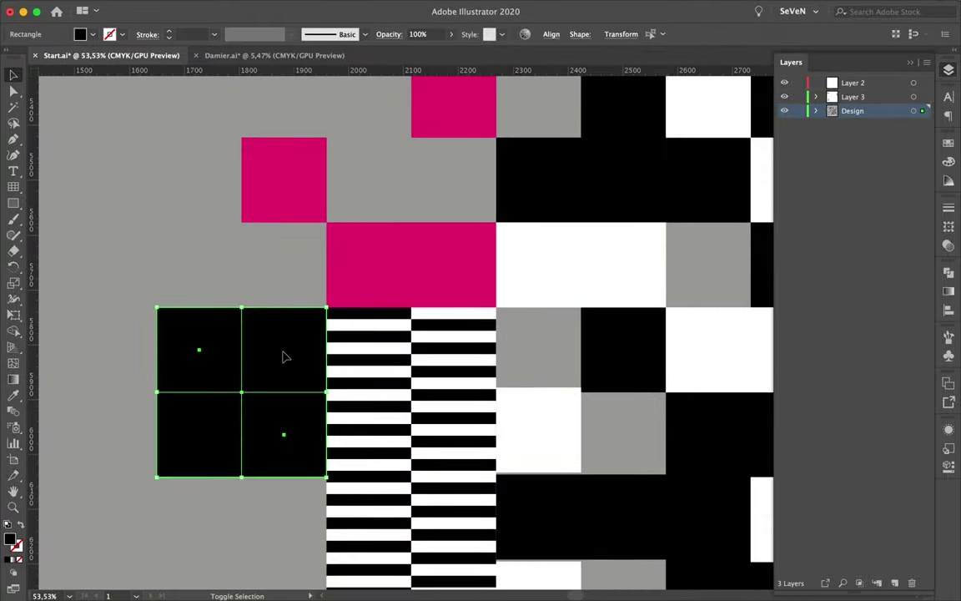
# Step: Duplicate the black square straight upward
pyautogui.scroll(-3, 283, 357)
pyautogui.scroll(-2, 245, 298)
pyautogui.moveTo(208, 304)
pyautogui.mouseDown()
pyautogui.moveTo(305, 214)
pyautogui.moveTo(283, 343)
pyautogui.moveTo(354, 412)
pyautogui.moveTo(204, 415)
pyautogui.mouseUp()
pyautogui.scroll(3, 203, 279)
pyautogui.scroll(-2, 304, 214)
pyautogui.scroll(4, 353, 413)
pyautogui.scroll(-4, 334, 288)
pyautogui.scroll(4, 367, 381)
pyautogui.scroll(2, 740, 302)
# Step: Select the striped block and align a white square with its neighbours
pyautogui.click(387, 226)
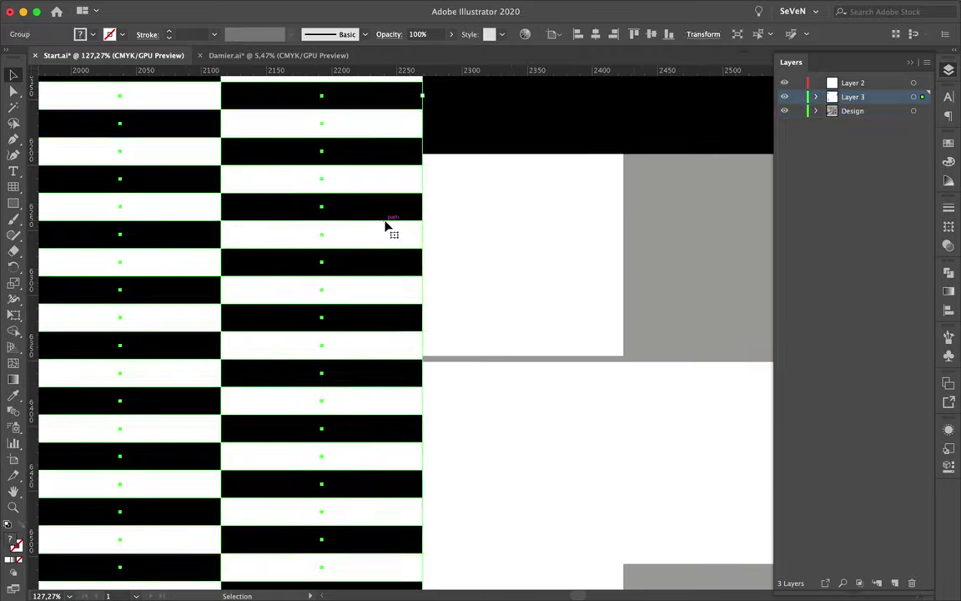
pyautogui.scroll(-4, 342, 262)
pyautogui.moveTo(571, 383); pyautogui.dragTo(650, 322)
pyautogui.scroll(4, 588, 140)
pyautogui.moveTo(589, 139); pyautogui.dragTo(409, 326)
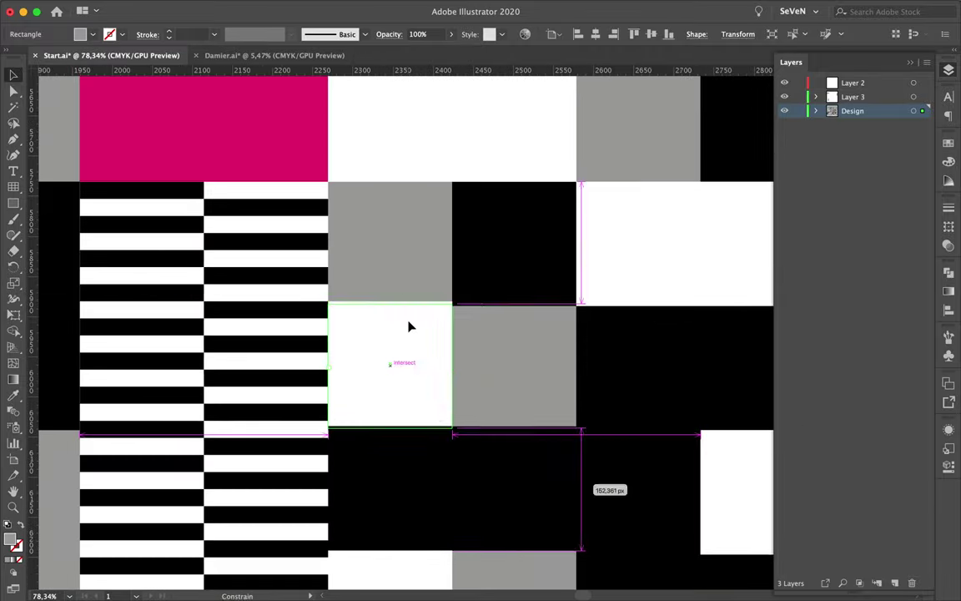
pyautogui.scroll(-3, 328, 326)
pyautogui.scroll(1, 313, 191)
# Step: Copy a black square to the far left and grey squares near the cluster's top
pyautogui.click(251, 397)
pyautogui.scroll(-2, 325, 425)
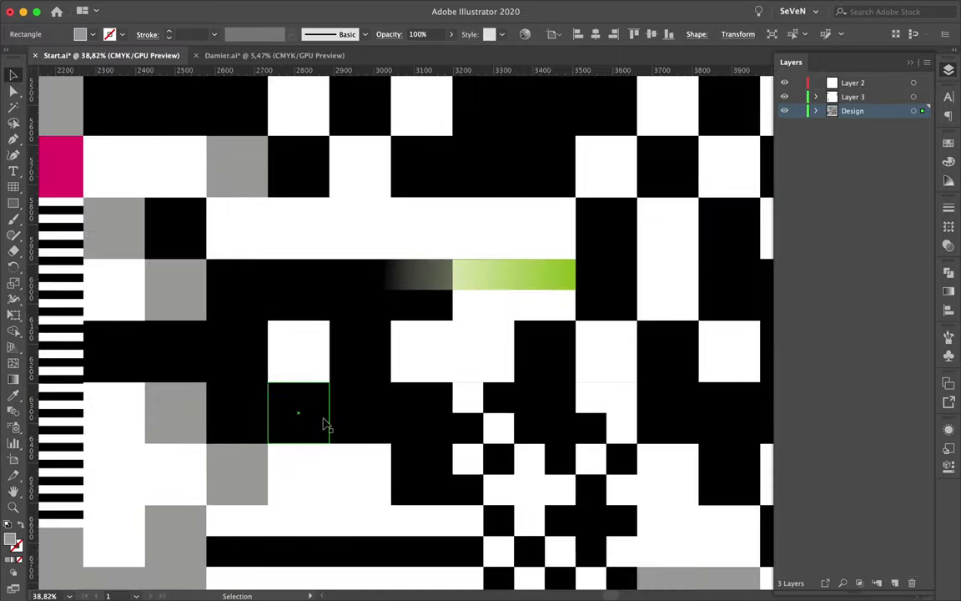
pyautogui.scroll(-4, 327, 424)
pyautogui.moveTo(327, 424); pyautogui.dragTo(597, 488)
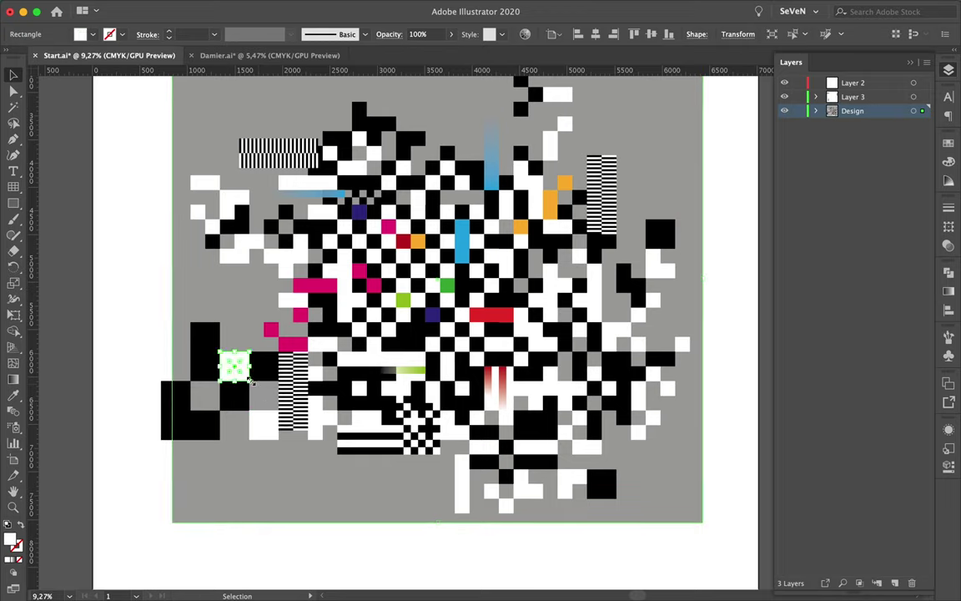
pyautogui.scroll(-1, 203, 312)
pyautogui.moveTo(203, 312); pyautogui.dragTo(350, 204)
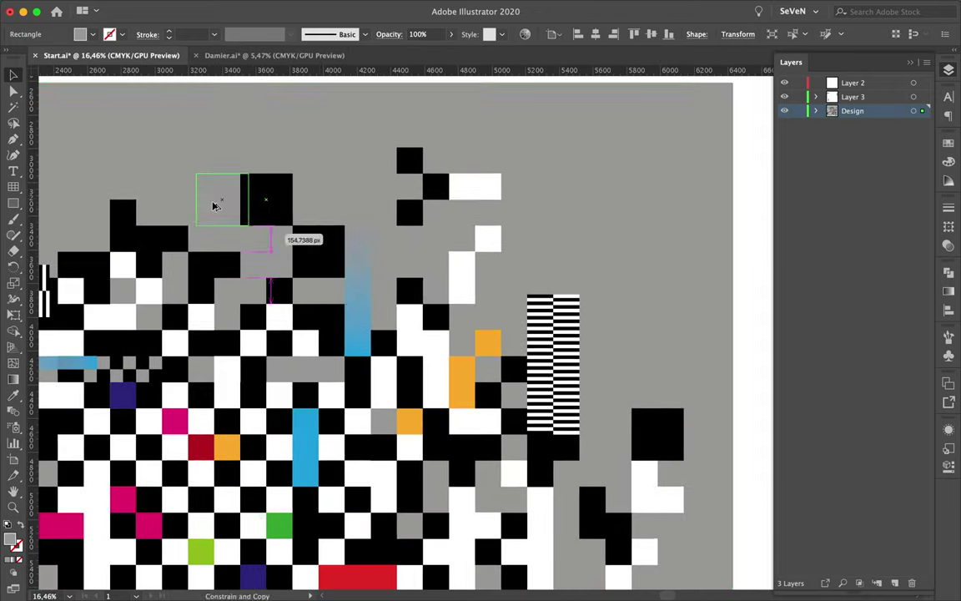
pyautogui.scroll(-5, 428, 258)
pyautogui.scroll(4, 428, 258)
pyautogui.moveTo(296, 189); pyautogui.dragTo(561, 224)
pyautogui.scroll(-5, 602, 147)
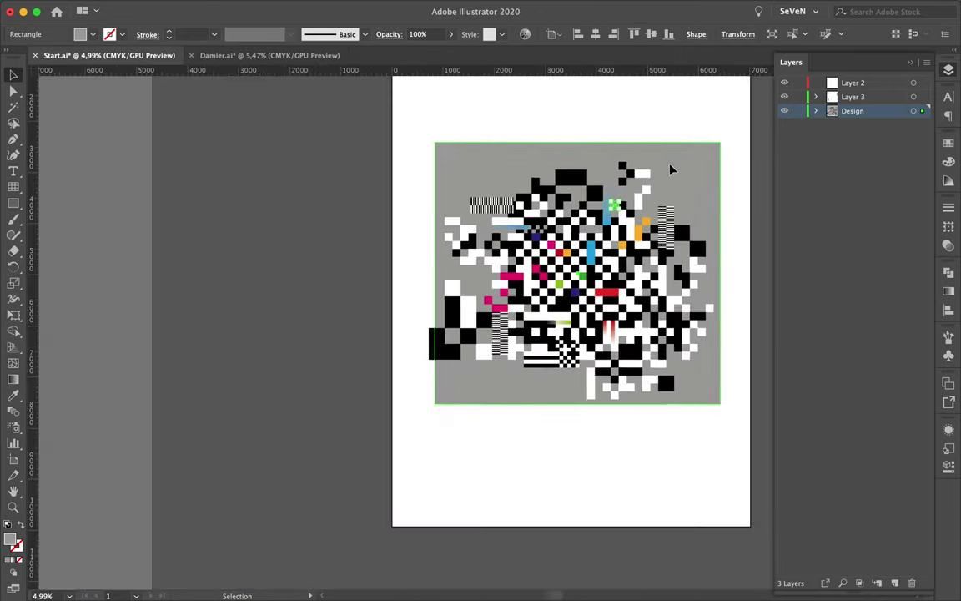
pyautogui.scroll(5, 506, 288)
pyautogui.moveTo(506, 288); pyautogui.dragTo(527, 270)
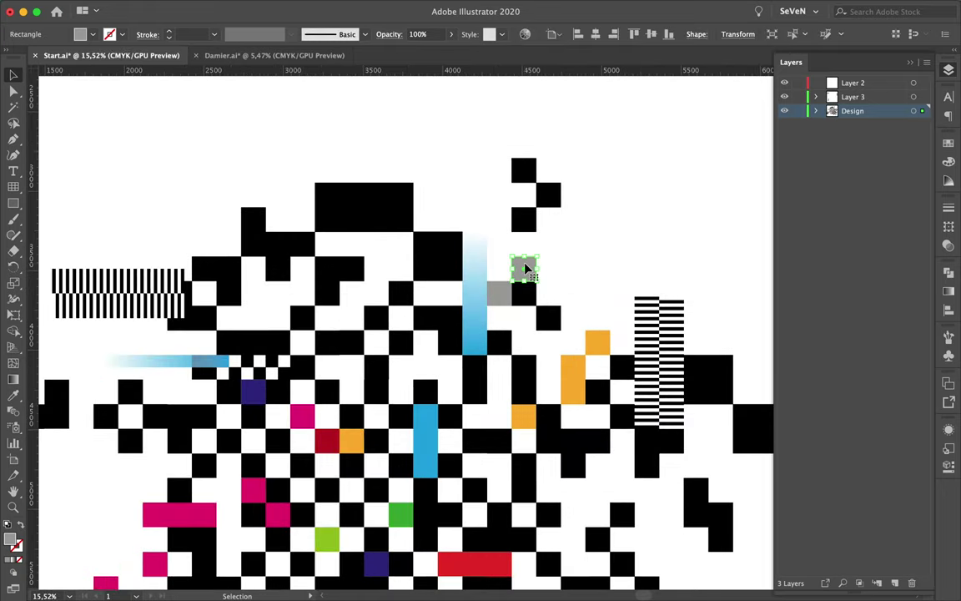
pyautogui.scroll(-2, 525, 268)
pyautogui.scroll(-2, 574, 257)
# Step: Draw a grey rectangle covering the artwork, send it to back, and move a small square down-left
pyautogui.press('m')
pyautogui.moveTo(306, 172); pyautogui.dragTo(680, 583)
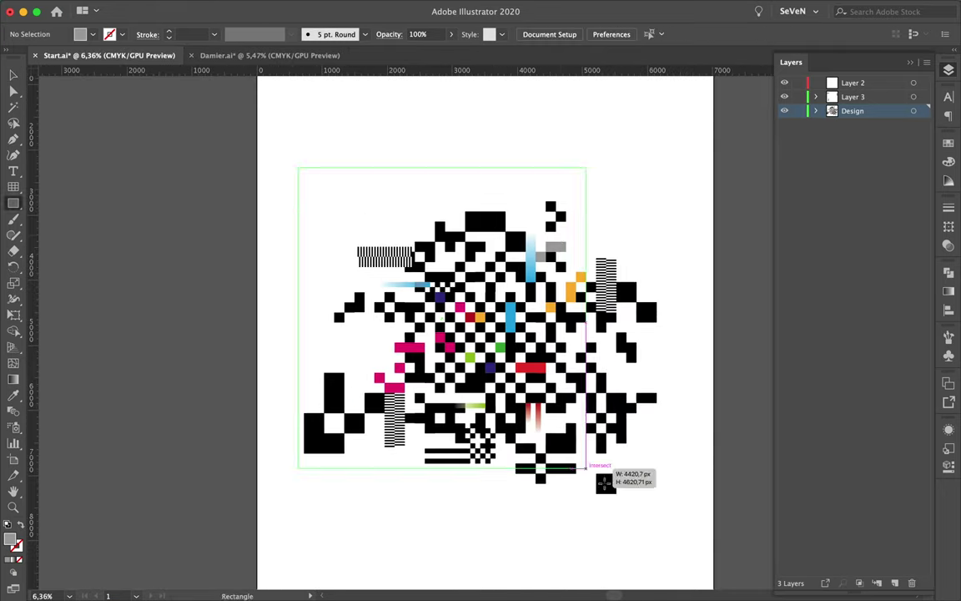
pyautogui.rightClick(621, 236)
pyautogui.click(789, 572)
pyautogui.scroll(3, 480, 304)
pyautogui.scroll(-2, 481, 297)
pyautogui.rightClick(396, 288)
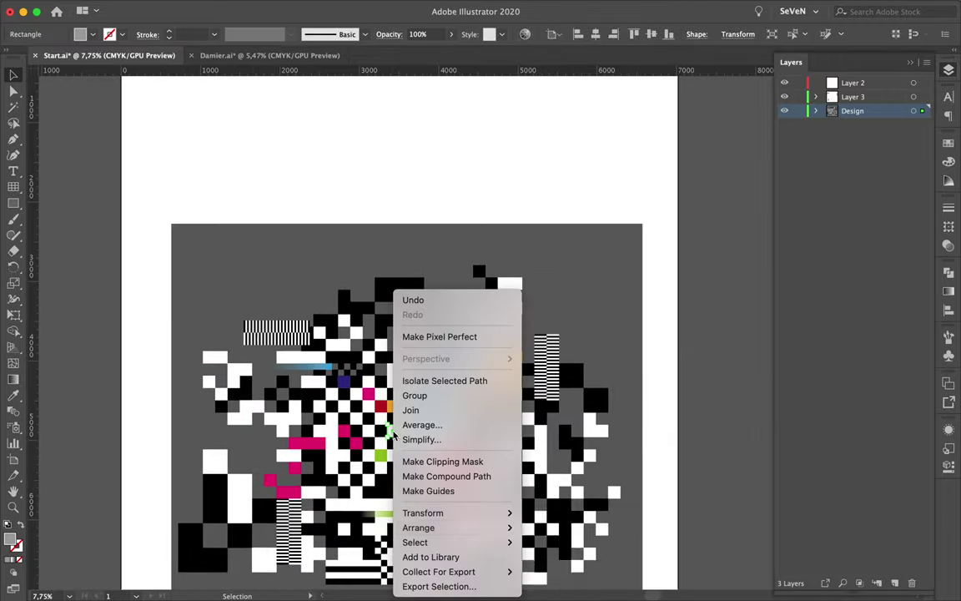
pyautogui.press('Escape')
pyautogui.scroll(3, 450, 377)
pyautogui.scroll(5, 351, 403)
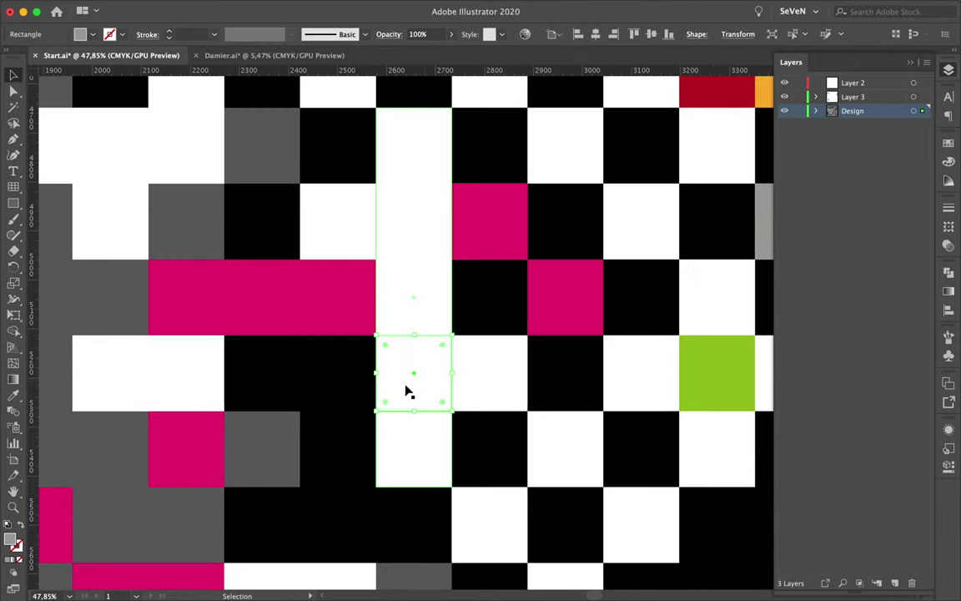
pyautogui.rightClick(423, 293)
pyautogui.press('Escape')
pyautogui.moveTo(415, 389)
pyautogui.mouseDown()
pyautogui.moveTo(262, 468)
pyautogui.moveTo(172, 418)
pyautogui.mouseUp()
# Step: Duplicate light grey squares beside the original and onto the cluster's left side
pyautogui.scroll(-3, 262, 467)
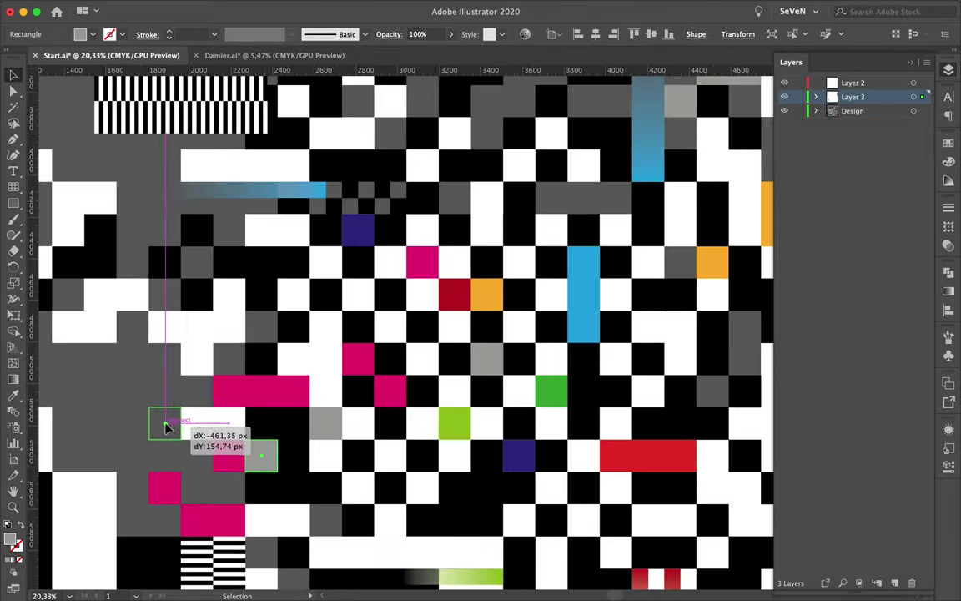
pyautogui.scroll(2, 159, 417)
pyautogui.scroll(2, 128, 387)
pyautogui.scroll(2, 395, 450)
pyautogui.moveTo(395, 450); pyautogui.dragTo(415, 336)
pyautogui.scroll(-3, 390, 422)
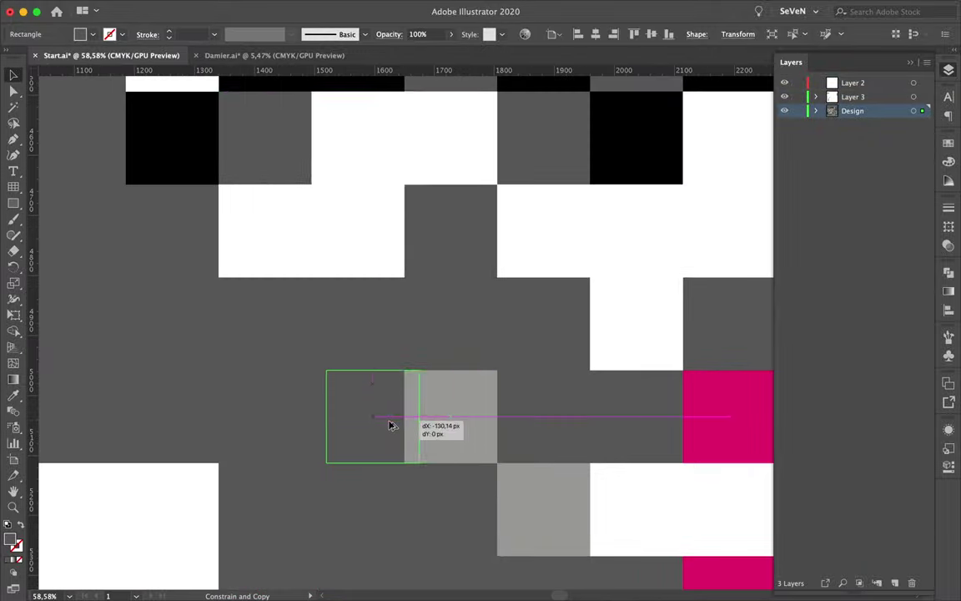
pyautogui.scroll(-1, 429, 327)
pyautogui.scroll(-2, 415, 335)
pyautogui.moveTo(489, 538); pyautogui.dragTo(523, 568)
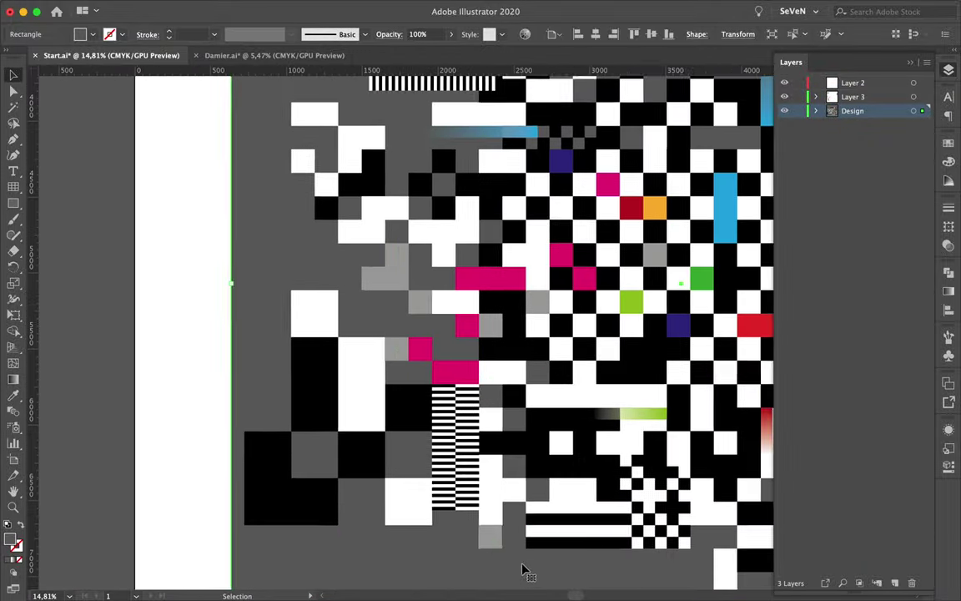
pyautogui.scroll(5, 523, 568)
pyautogui.moveTo(507, 294)
pyautogui.mouseDown()
pyautogui.moveTo(518, 438)
pyautogui.moveTo(416, 527)
pyautogui.moveTo(369, 553)
pyautogui.mouseUp()
# Step: Copy the tall grey strips to the right and toward the top of the cluster
pyautogui.scroll(-3, 579, 527)
pyautogui.scroll(-3, 581, 544)
pyautogui.scroll(3, 397, 386)
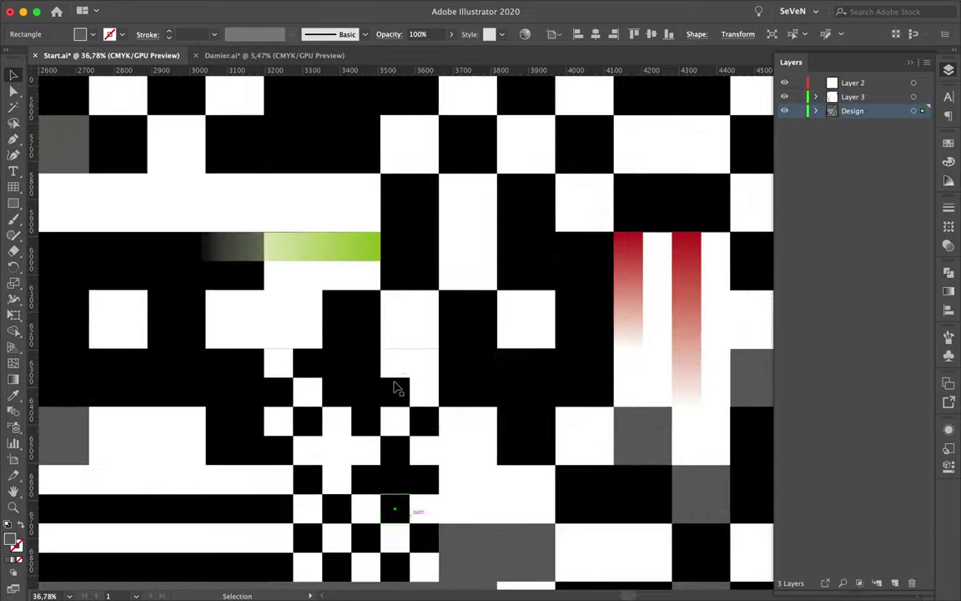
pyautogui.scroll(2, 442, 187)
pyautogui.scroll(-4, 116, 358)
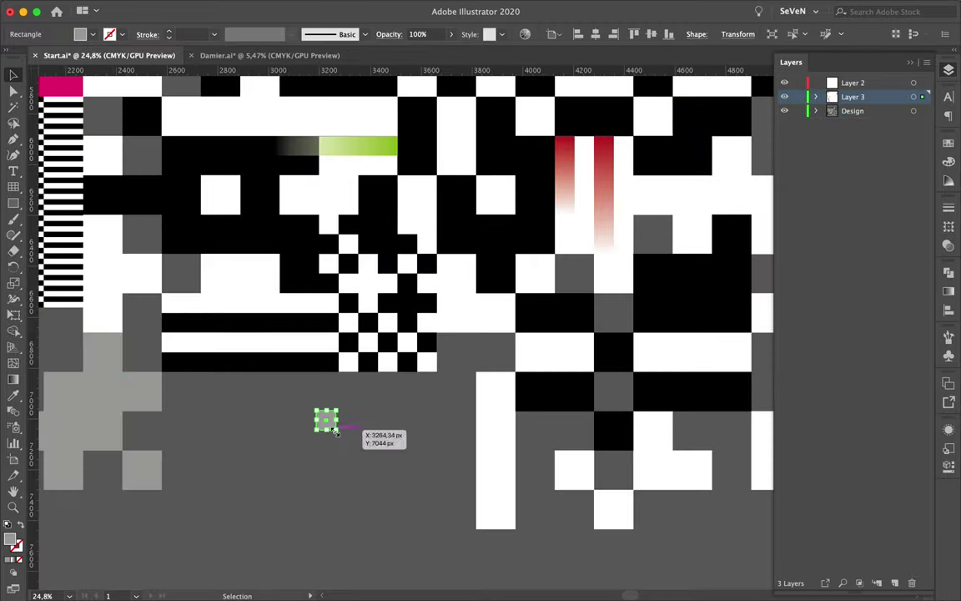
pyautogui.scroll(-2, 336, 430)
pyautogui.scroll(5, 394, 408)
pyautogui.moveTo(394, 408)
pyautogui.mouseDown()
pyautogui.moveTo(431, 446)
pyautogui.moveTo(475, 451)
pyautogui.mouseUp()
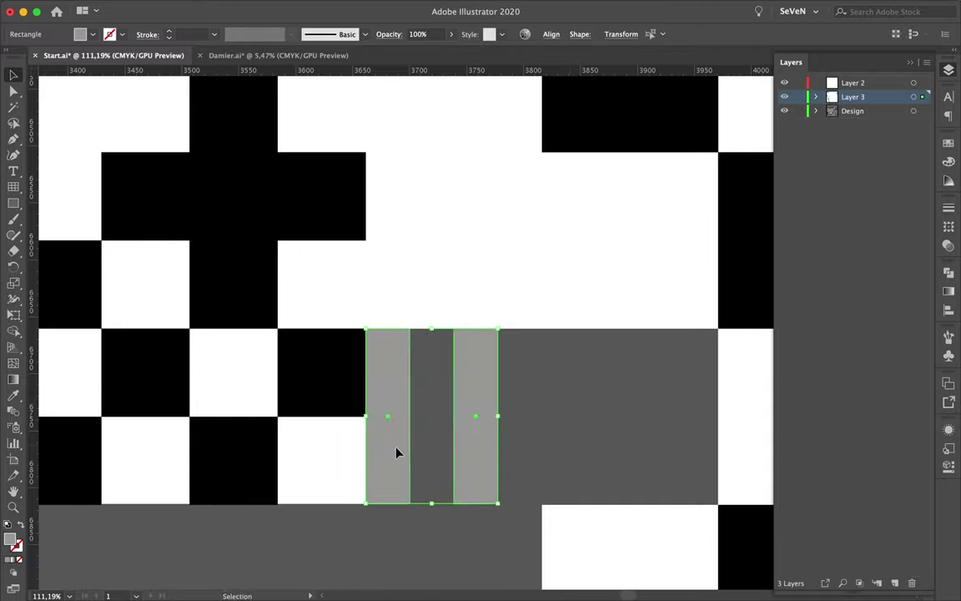
pyautogui.scroll(-4, 397, 453)
pyautogui.scroll(2, 417, 446)
pyautogui.scroll(-2, 440, 441)
pyautogui.scroll(-2, 494, 384)
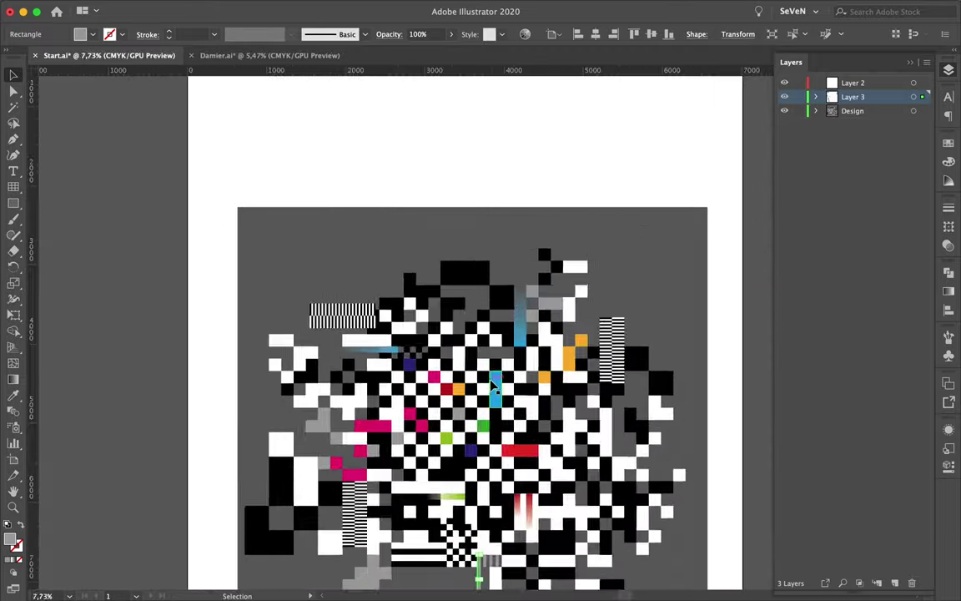
pyautogui.scroll(3, 494, 383)
pyautogui.moveTo(611, 251); pyautogui.dragTo(512, 183)
pyautogui.scroll(-2, 543, 127)
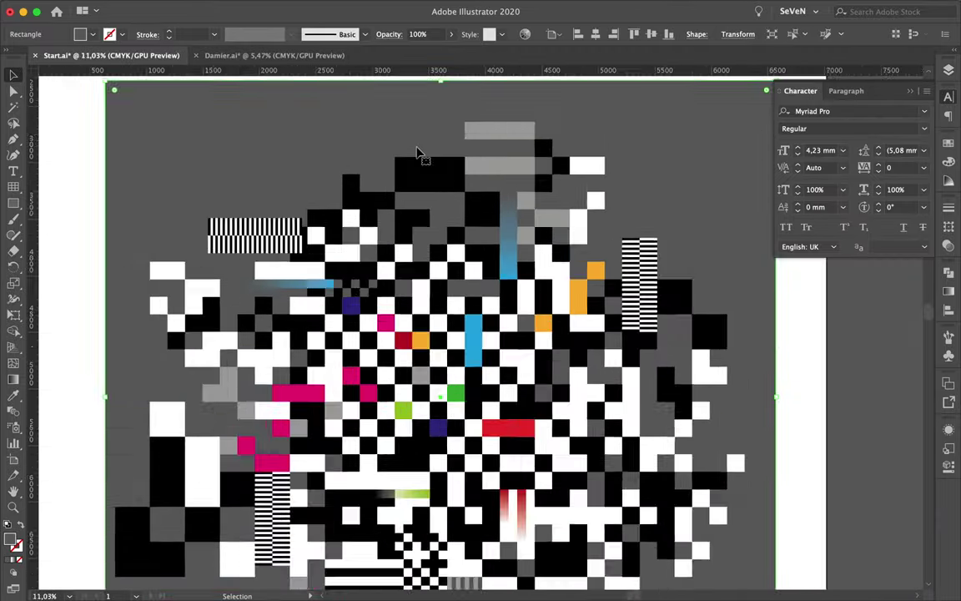
pyautogui.scroll(1, 423, 156)
pyautogui.scroll(3, 466, 417)
pyautogui.moveTo(543, 128); pyautogui.dragTo(437, 465)
# Step: Move a white square and black squares next to their matching blocks
pyautogui.moveTo(366, 425); pyautogui.dragTo(367, 423)
pyautogui.scroll(3, 367, 424)
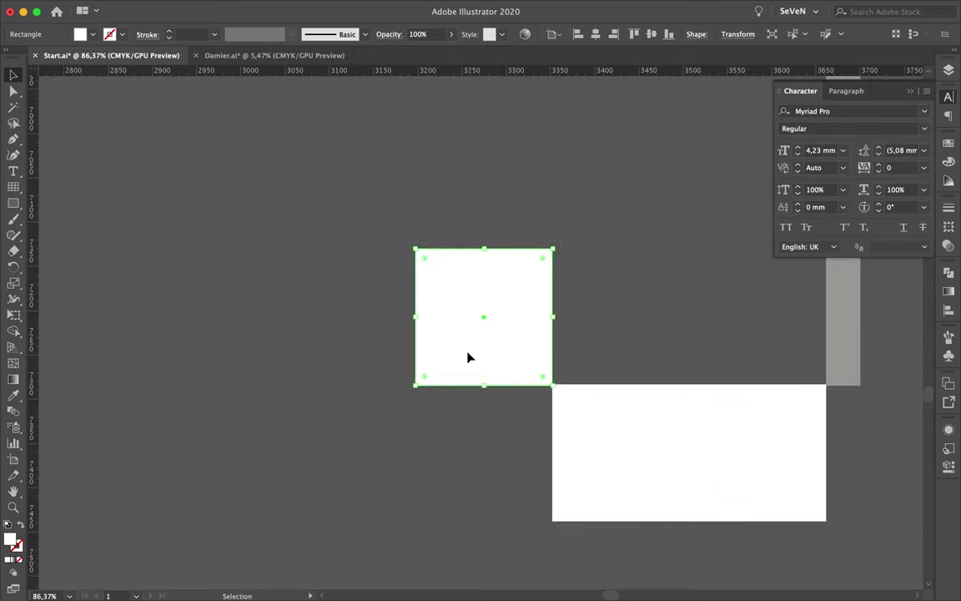
pyautogui.scroll(-2, 429, 337)
pyautogui.moveTo(492, 204); pyautogui.dragTo(505, 208)
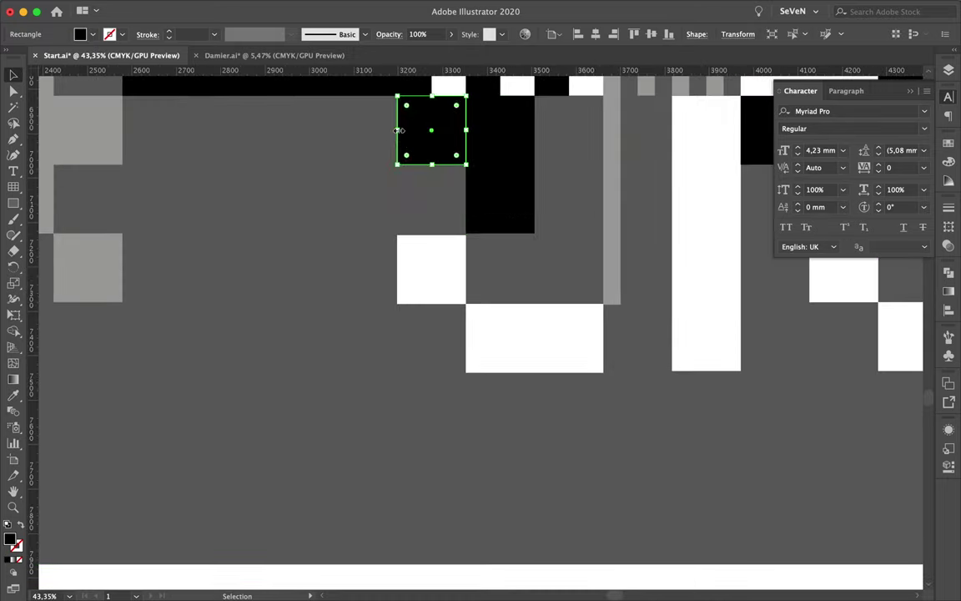
pyautogui.scroll(-3, 399, 130)
pyautogui.moveTo(193, 217); pyautogui.dragTo(414, 272)
pyautogui.scroll(5, 414, 272)
pyautogui.scroll(-5, 471, 252)
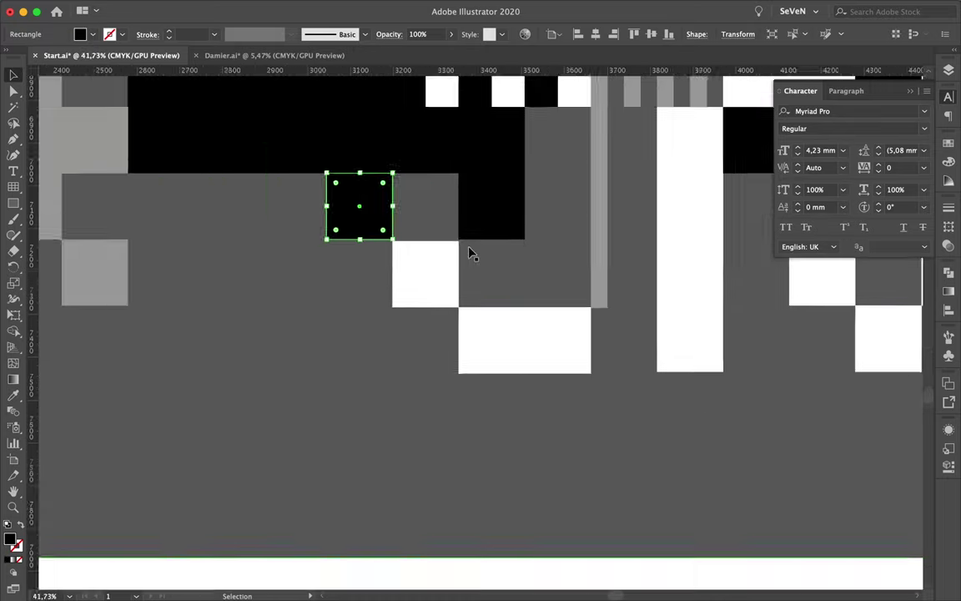
pyautogui.click(493, 207)
pyautogui.scroll(2, 484, 161)
pyautogui.scroll(-2, 573, 435)
pyautogui.click(572, 436)
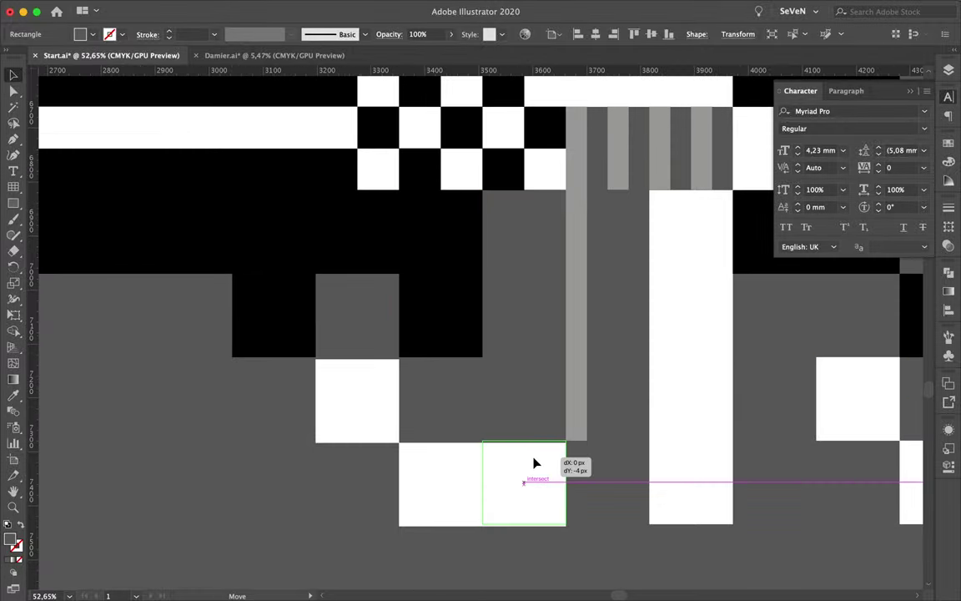
# Step: Duplicate a black square into the grey area and at the cluster's lower left
pyautogui.scroll(-3, 385, 218)
pyautogui.click(309, 310)
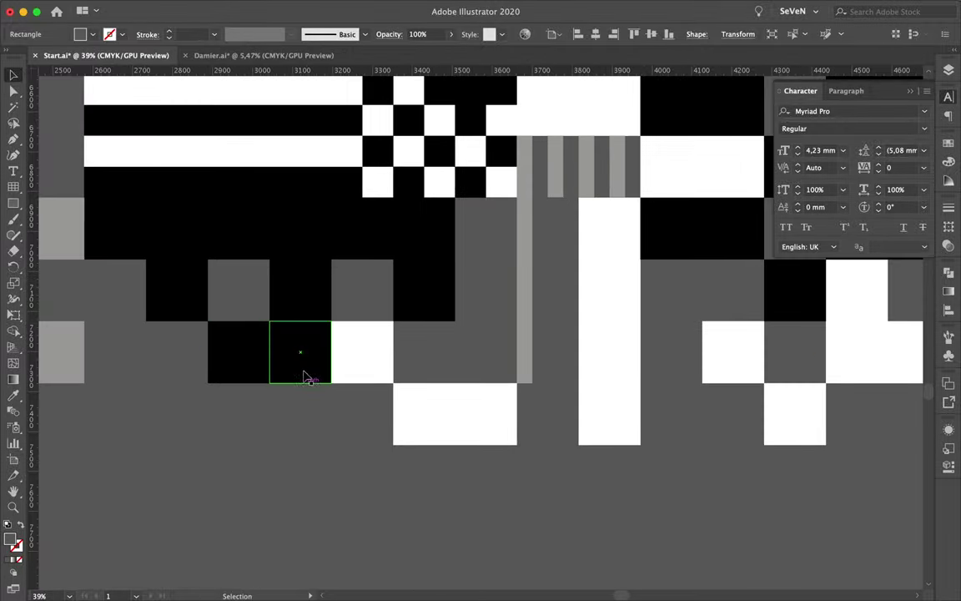
pyautogui.hscroll(-5, 138, 371)
pyautogui.moveTo(138, 371); pyautogui.dragTo(392, 453)
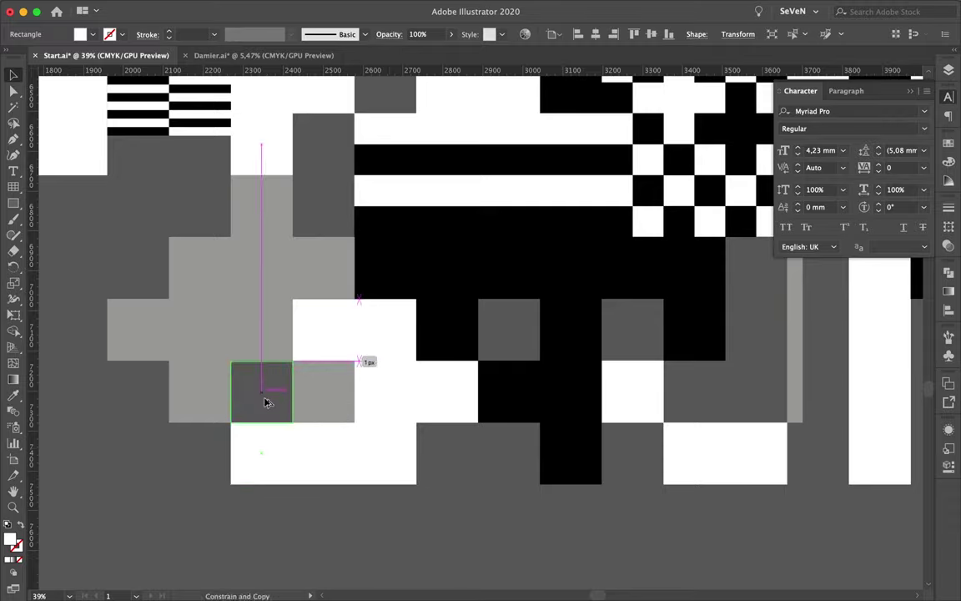
pyautogui.scroll(5, 266, 403)
pyautogui.scroll(-6, 266, 397)
pyautogui.moveTo(267, 403); pyautogui.dragTo(313, 419)
pyautogui.scroll(-5, 250, 324)
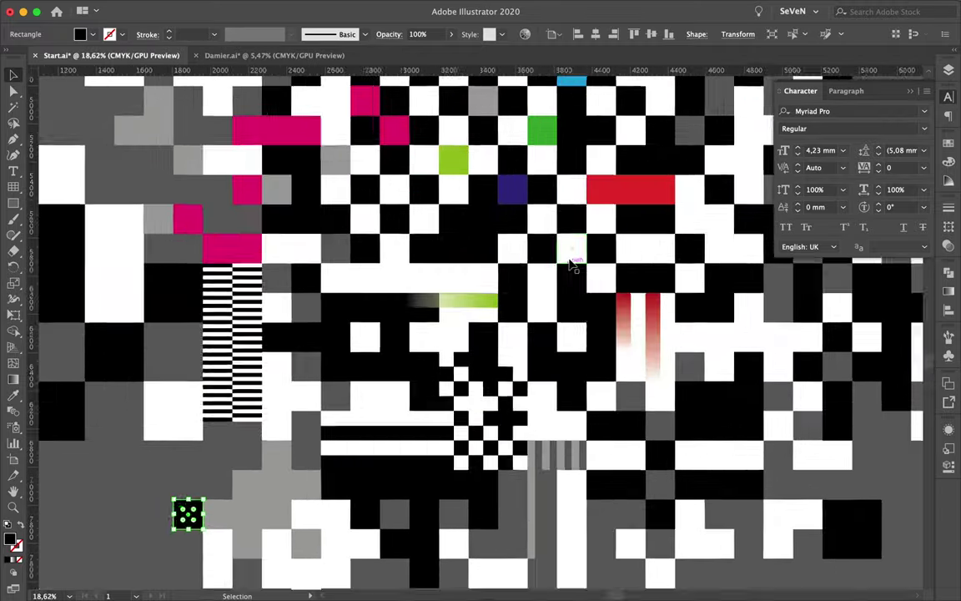
pyautogui.moveTo(250, 325)
pyautogui.mouseDown()
pyautogui.moveTo(420, 453)
pyautogui.moveTo(509, 161)
pyautogui.mouseUp()
# Step: Fill remaining gaps with grey and black tile copies, then select and copy all artwork
pyautogui.scroll(-2, 456, 451)
pyautogui.scroll(-3, 484, 454)
pyautogui.scroll(5, 501, 250)
pyautogui.scroll(3, 509, 160)
pyautogui.scroll(-3, 517, 306)
pyautogui.moveTo(517, 306); pyautogui.dragTo(567, 250)
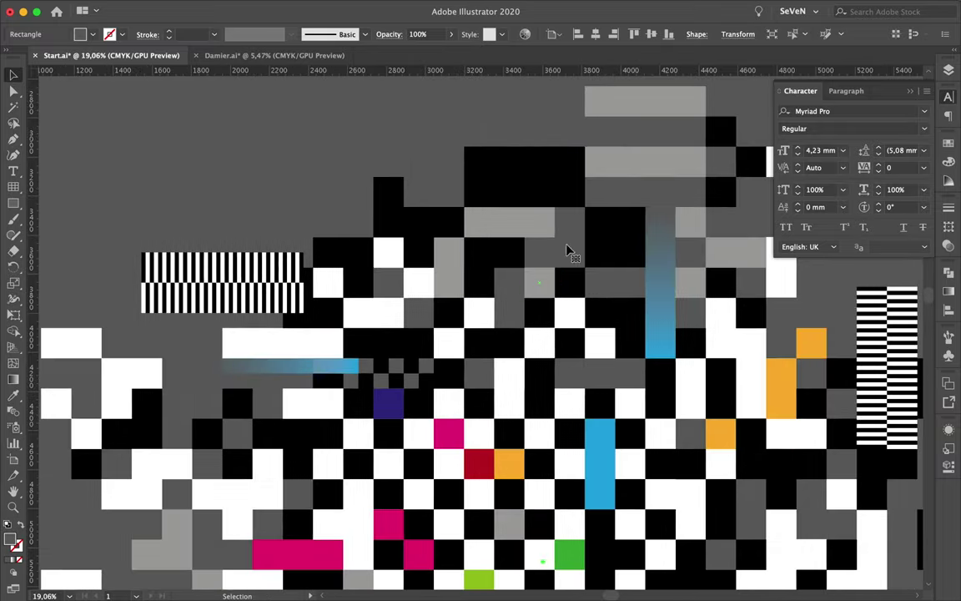
pyautogui.scroll(5, 146, 519)
pyautogui.scroll(-3, 172, 247)
pyautogui.scroll(1, 193, 253)
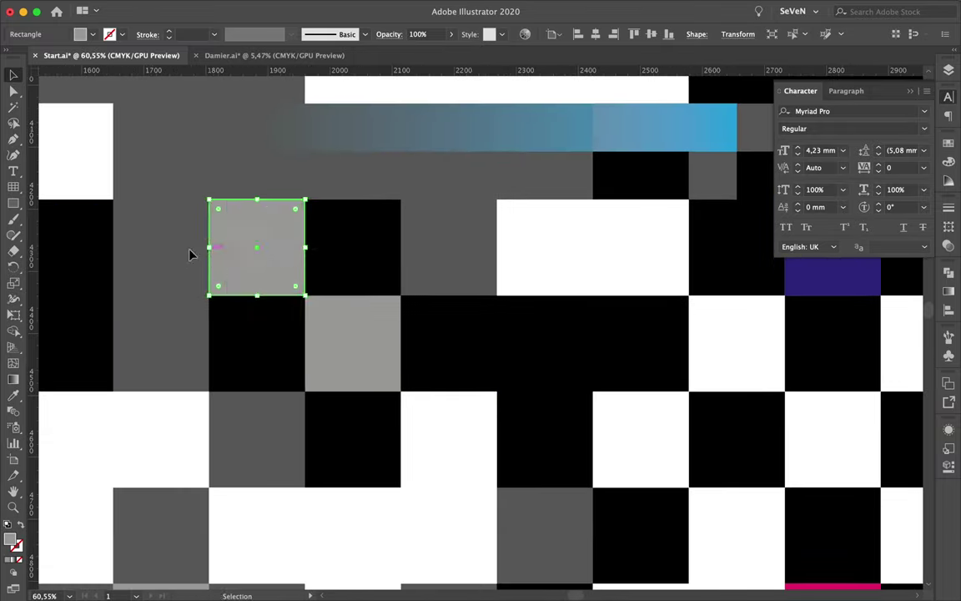
pyautogui.moveTo(262, 417)
pyautogui.mouseDown()
pyautogui.moveTo(186, 185)
pyautogui.moveTo(161, 421)
pyautogui.mouseUp()
pyautogui.scroll(-3, 167, 217)
pyautogui.scroll(1, 187, 300)
pyautogui.scroll(4, 200, 334)
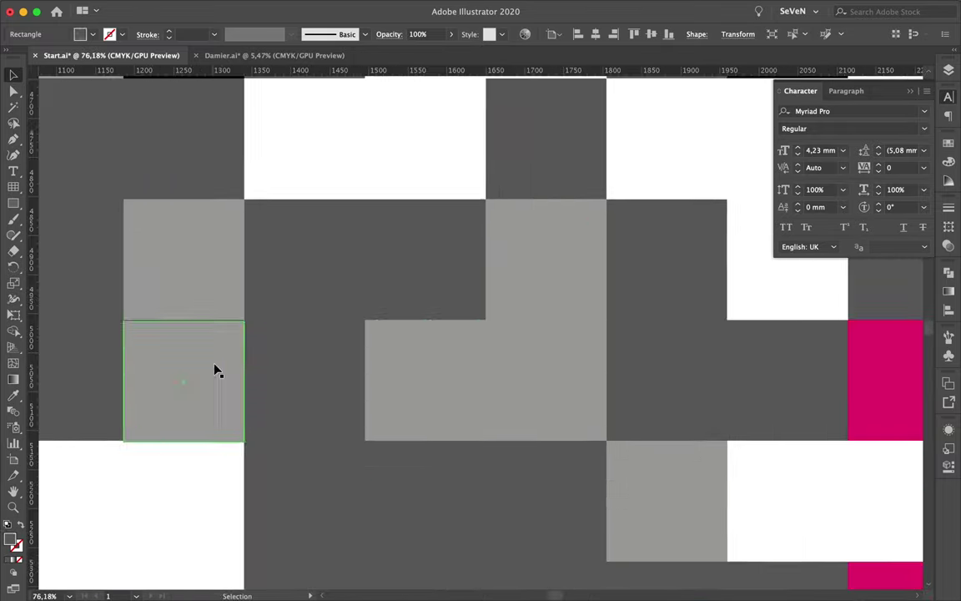
pyautogui.scroll(-2, 215, 369)
pyautogui.moveTo(93, 370); pyautogui.dragTo(150, 401)
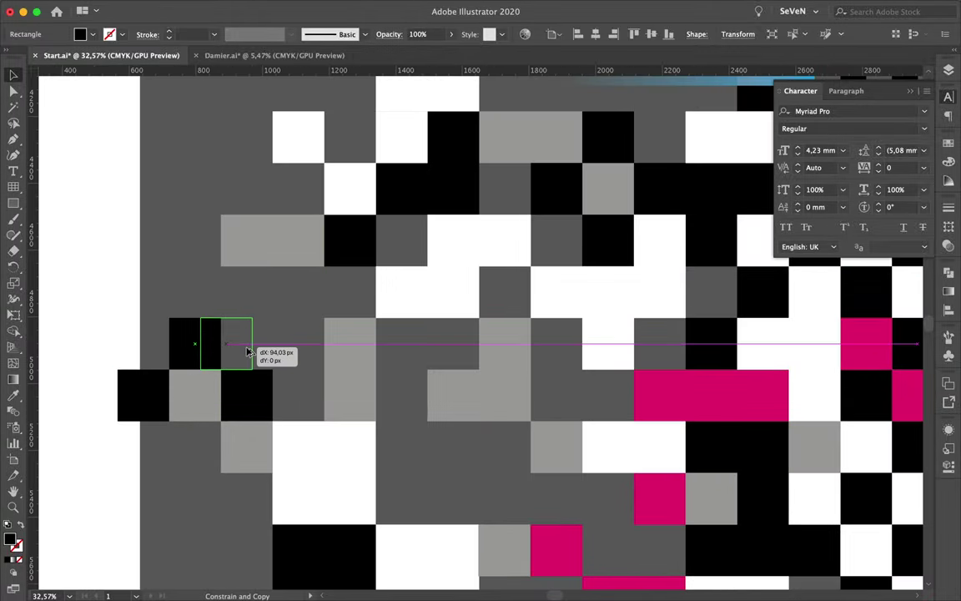
pyautogui.hotkey('ctrl', '0')
pyautogui.hotkey('ctrl', 'a')
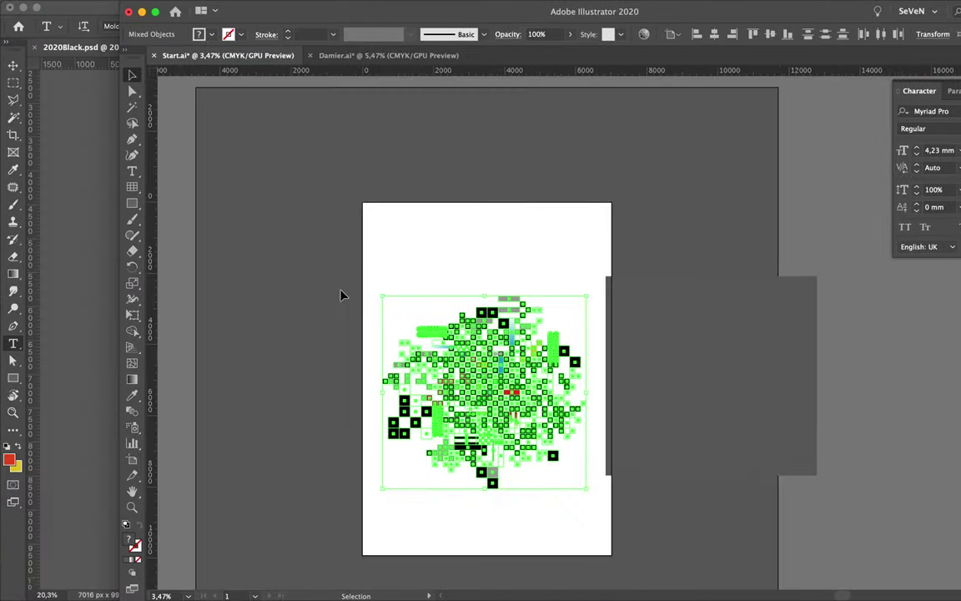
# Step: Paste the tile artwork as a Vector Smart Object and place it below APOLLO 2020
pyautogui.hotkey('ctrl', 'c')
pyautogui.hotkey('ctrl', 'v')
pyautogui.press('Return')
pyautogui.moveTo(834, 184); pyautogui.dragTo(859, 309)
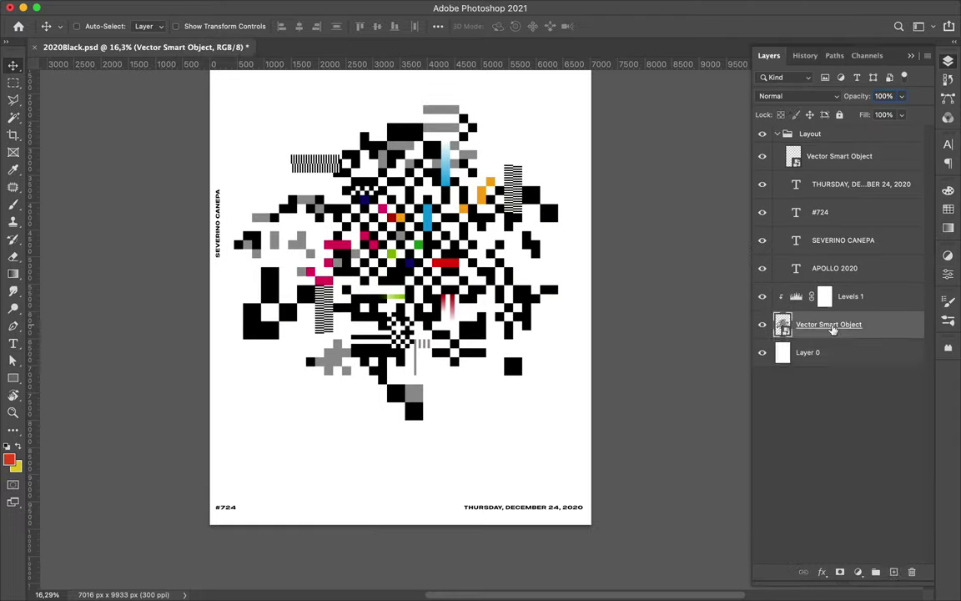
# Step: Fill the artwork's outline selection with black on a new Layer 1
pyautogui.keyDown('ctrl'); pyautogui.click(782, 325); pyautogui.keyUp('ctrl')
pyautogui.hotkey('ctrl', 'shift', 'alt', 'n')
pyautogui.press('g')
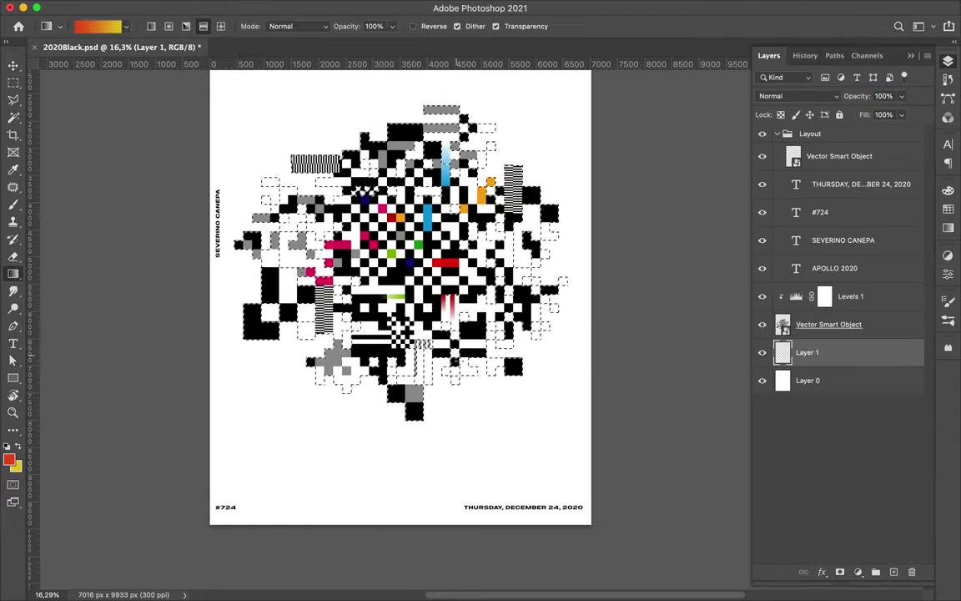
pyautogui.rightClick(12, 273)
pyautogui.click(59, 259)
pyautogui.press('d')
pyautogui.click(479, 354)
# Step: Soften the black shadow layer with a Gaussian Blur of about 47, then select the checkerboard in Illustrator
pyautogui.press('v')
pyautogui.press('m')
pyautogui.hotkey('ctrl', 'd')
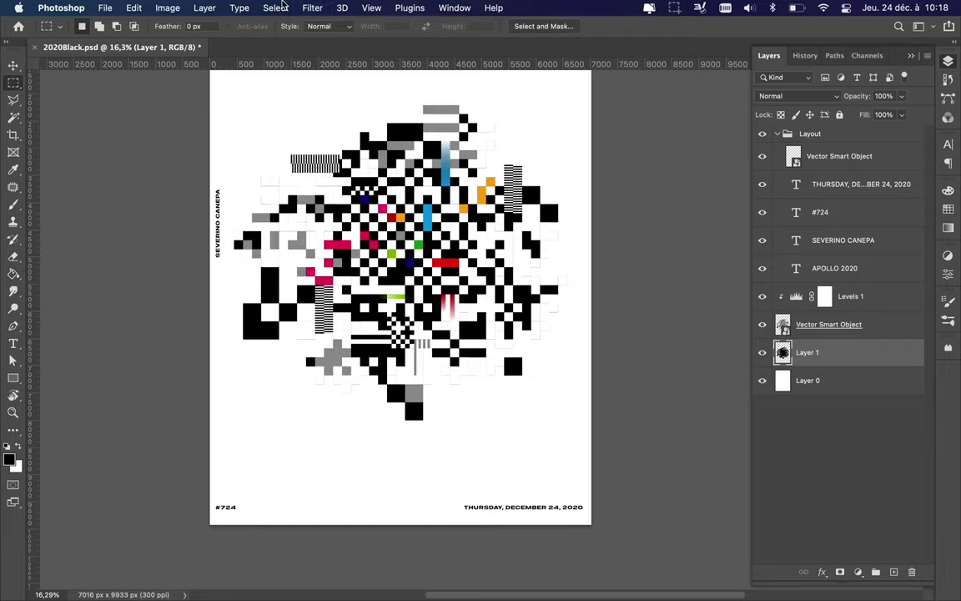
pyautogui.click(312, 7)
pyautogui.click(575, 234)
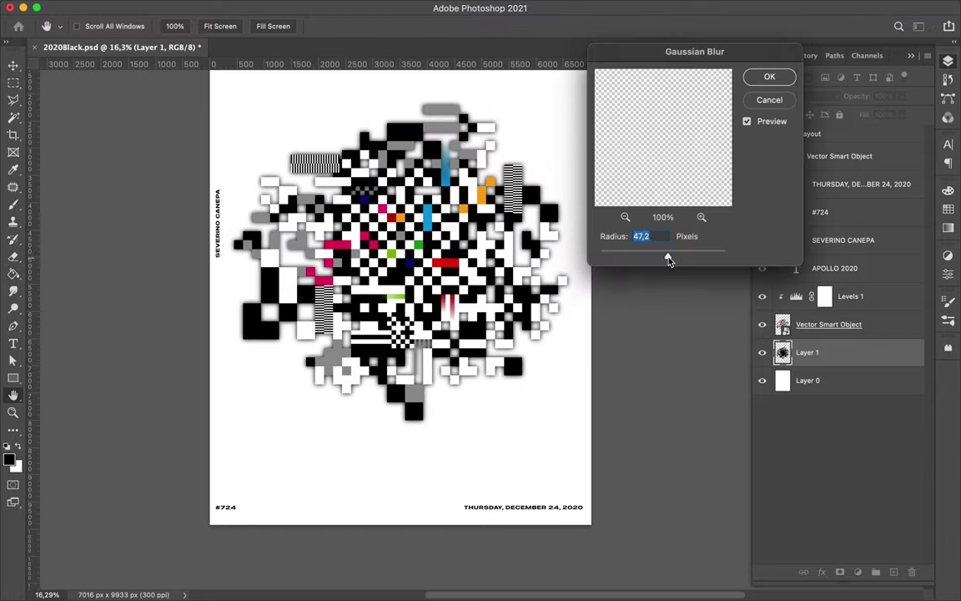
pyautogui.click(769, 99)
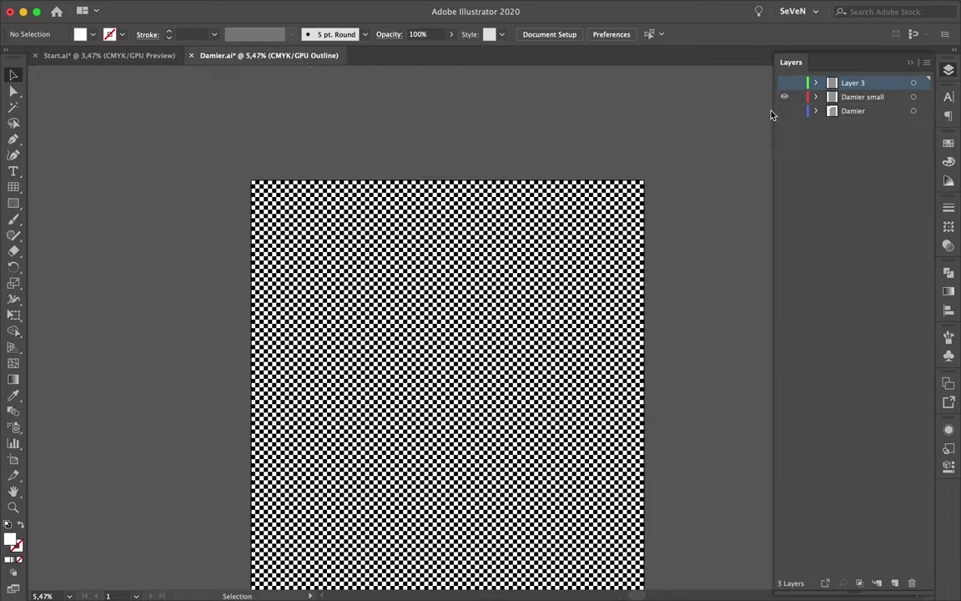
pyautogui.click(346, 271)
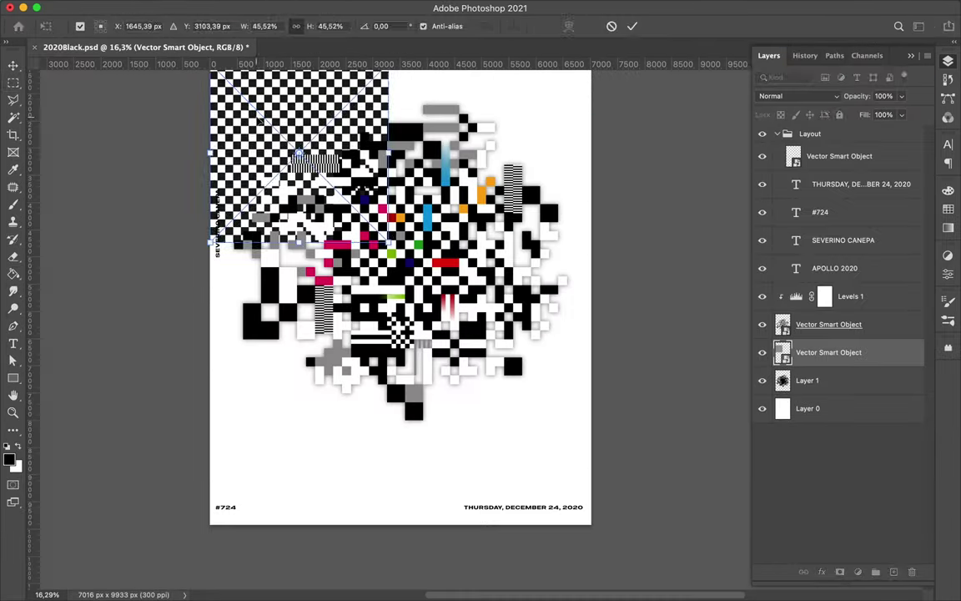
pyautogui.click(422, 587)
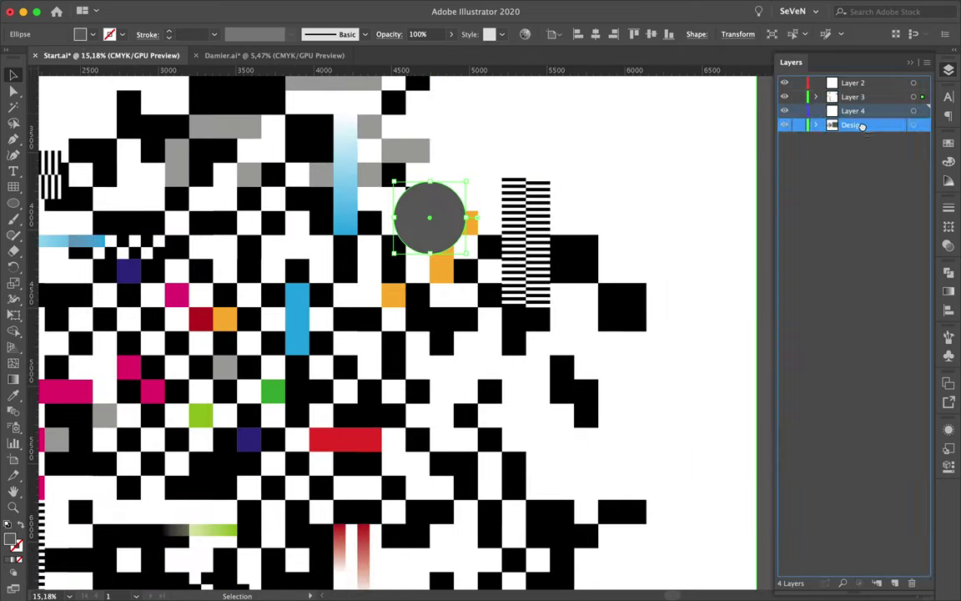
# Step: Copy the pink quarter-circle piece onto another tile in the cluster
pyautogui.scroll(3, 442, 213)
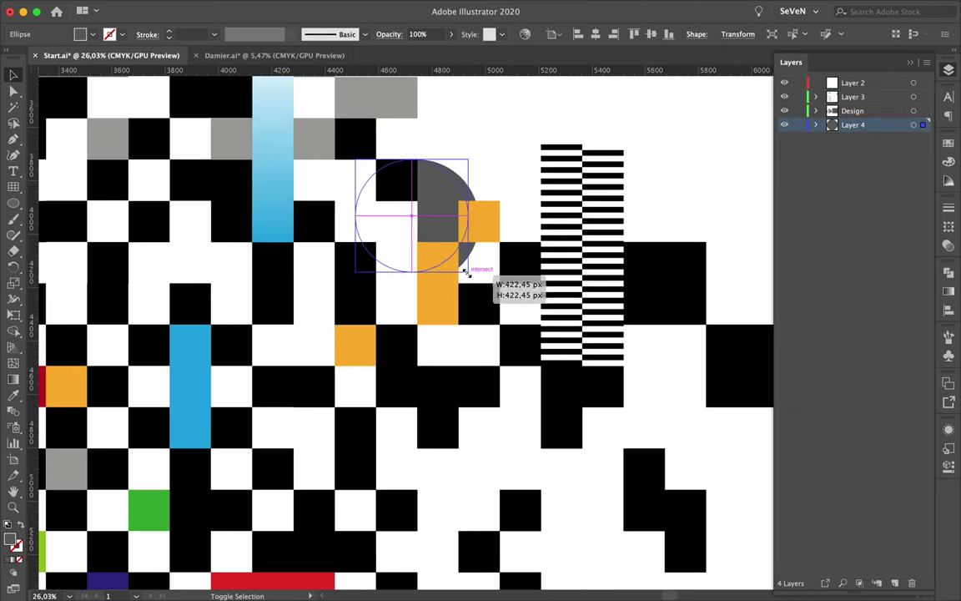
pyautogui.scroll(-3, 471, 198)
pyautogui.scroll(-3, 506, 184)
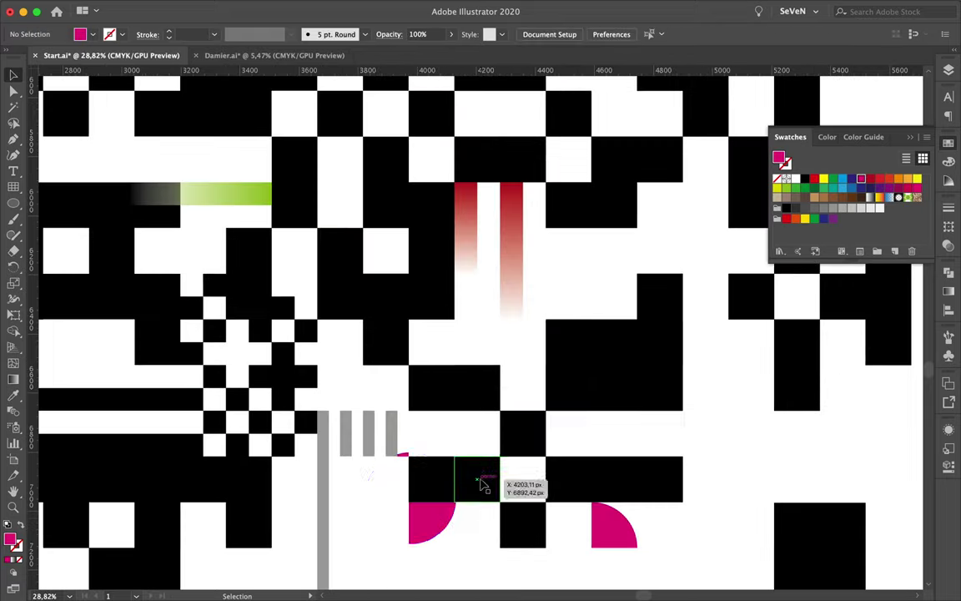
pyautogui.moveTo(469, 499); pyautogui.dragTo(441, 525)
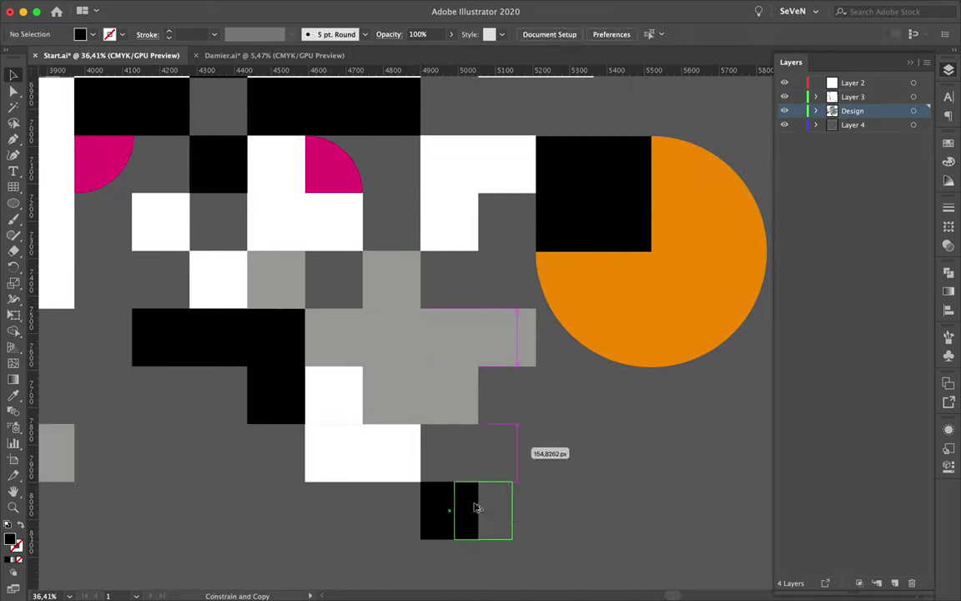
# Step: Build a black and white cross-shaped tile patch at the bottom and nudge the orange circle sideways
pyautogui.moveTo(563, 491); pyautogui.dragTo(517, 298)
pyautogui.moveTo(509, 359)
pyautogui.mouseDown()
pyautogui.moveTo(579, 339)
pyautogui.moveTo(456, 347)
pyautogui.mouseUp()
pyautogui.moveTo(403, 192)
pyautogui.mouseDown()
pyautogui.moveTo(570, 300)
pyautogui.moveTo(680, 251)
pyautogui.moveTo(444, 422)
pyautogui.moveTo(640, 319)
pyautogui.moveTo(579, 146)
pyautogui.mouseUp()
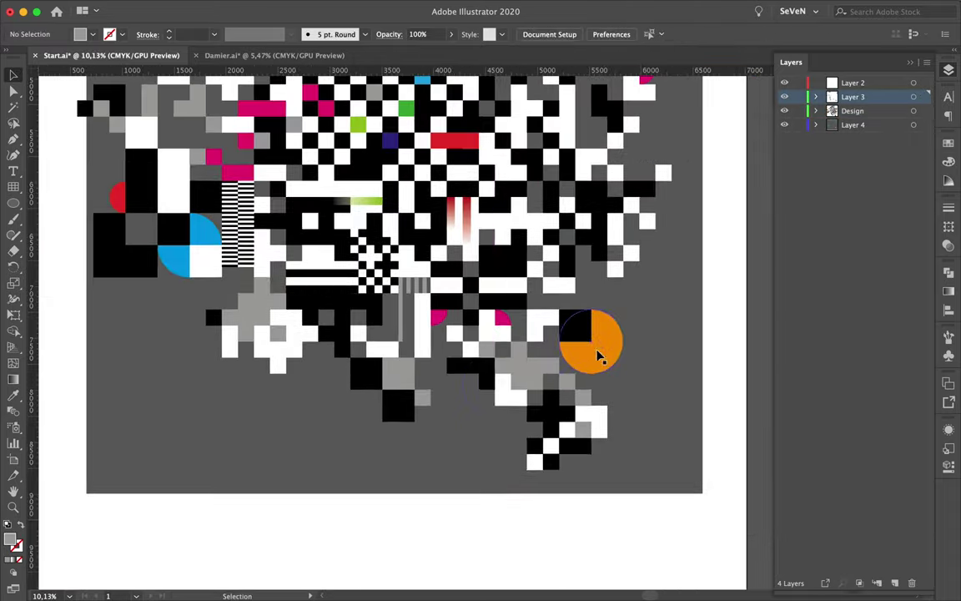
pyautogui.scroll(3, 598, 356)
pyautogui.moveTo(482, 410); pyautogui.dragTo(488, 456)
pyautogui.scroll(-2, 476, 410)
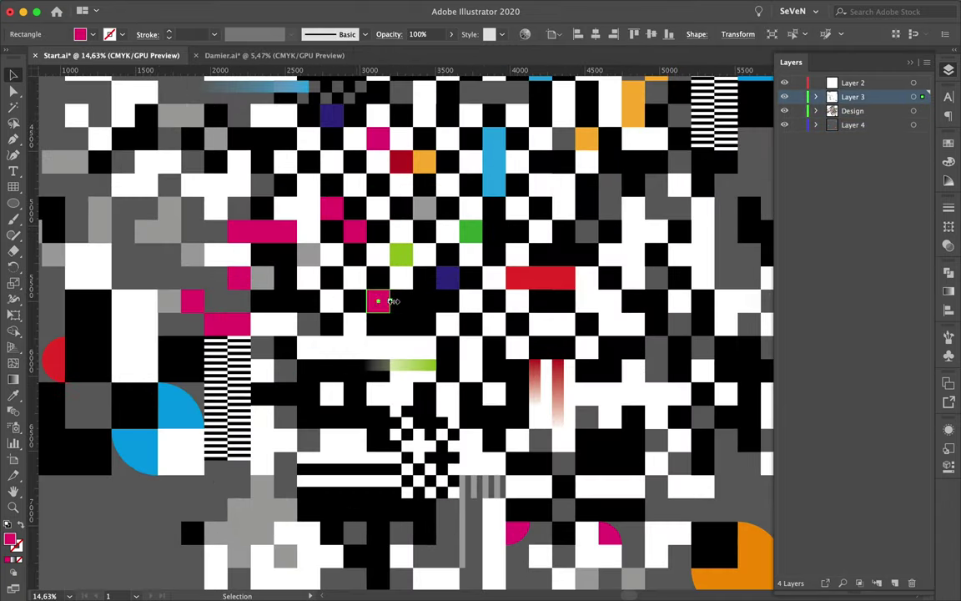
# Step: Widen the small pink rectangle into a gradient bar and duplicate it lower down
pyautogui.moveTo(389, 300); pyautogui.dragTo(435, 300)
pyautogui.press('.')
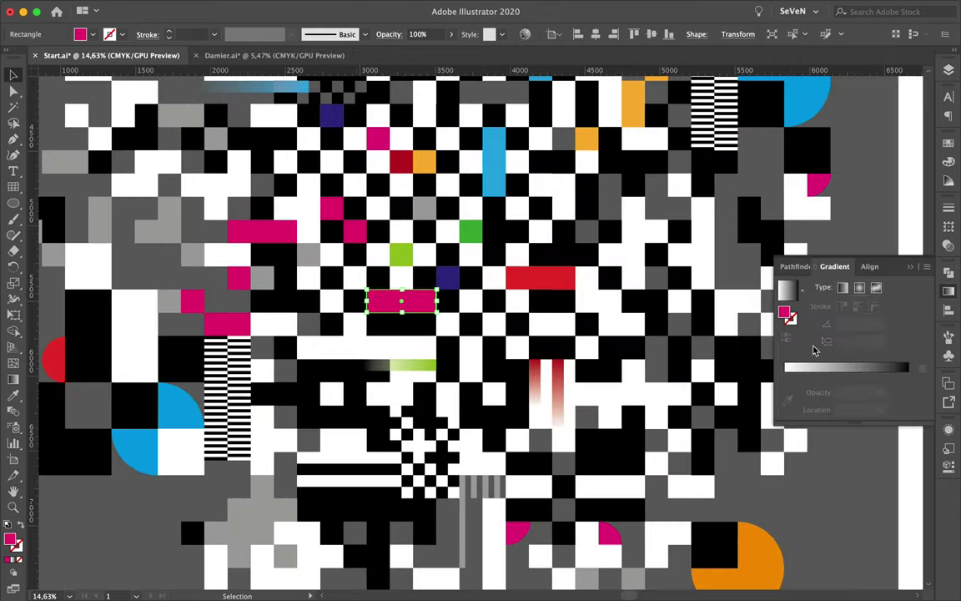
pyautogui.scroll(3, 455, 326)
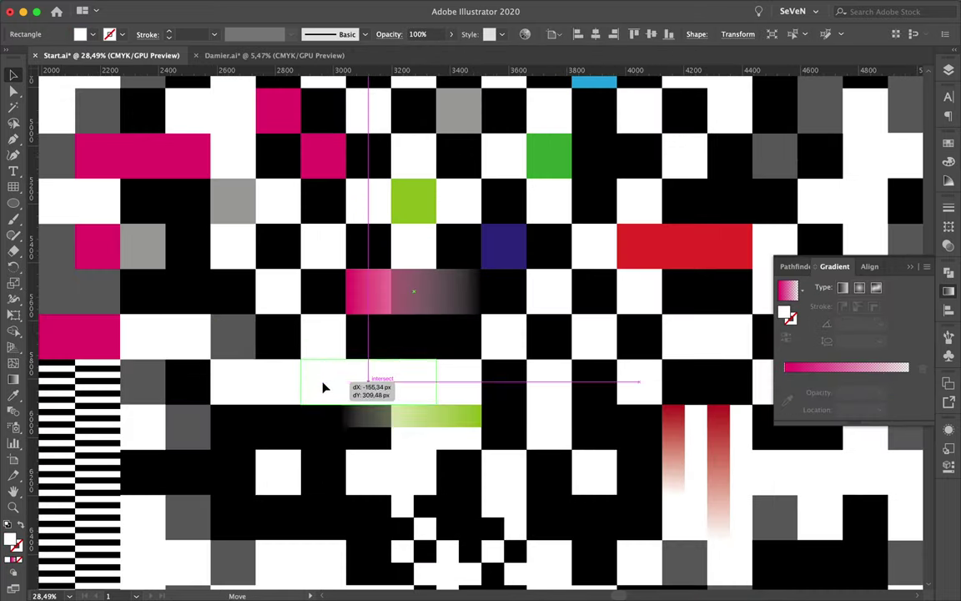
pyautogui.moveTo(322, 386)
pyautogui.mouseDown()
pyautogui.moveTo(369, 377)
pyautogui.moveTo(318, 386)
pyautogui.mouseUp()
pyautogui.scroll(-3, 326, 392)
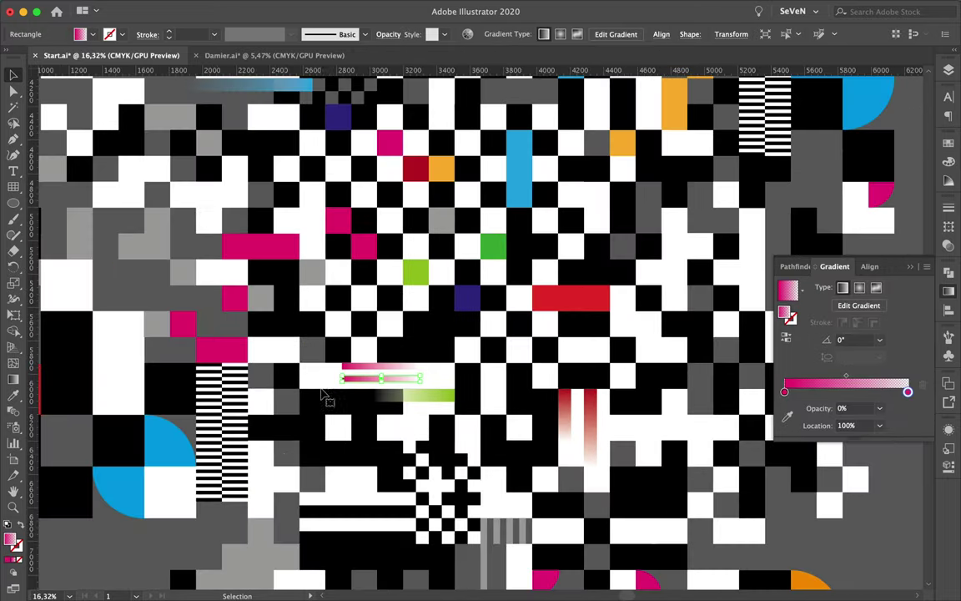
pyautogui.scroll(4, 307, 371)
pyautogui.scroll(3, 250, 276)
pyautogui.scroll(-5, 418, 217)
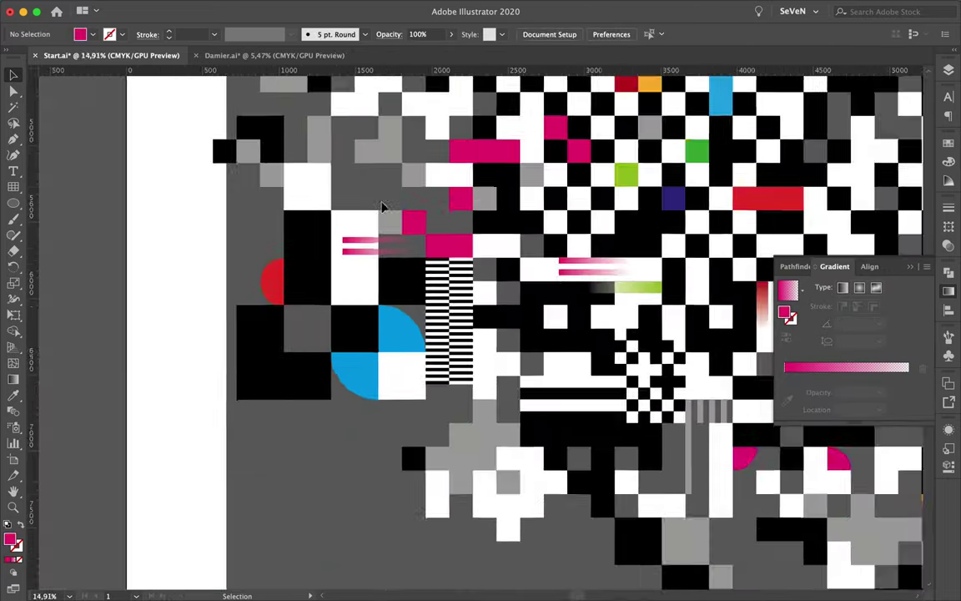
pyautogui.scroll(4, 367, 250)
pyautogui.scroll(-5, 375, 317)
pyautogui.scroll(1, 391, 349)
# Step: Turn a small orange square into a long gradient bar and duplicate it downward
pyautogui.click(484, 183)
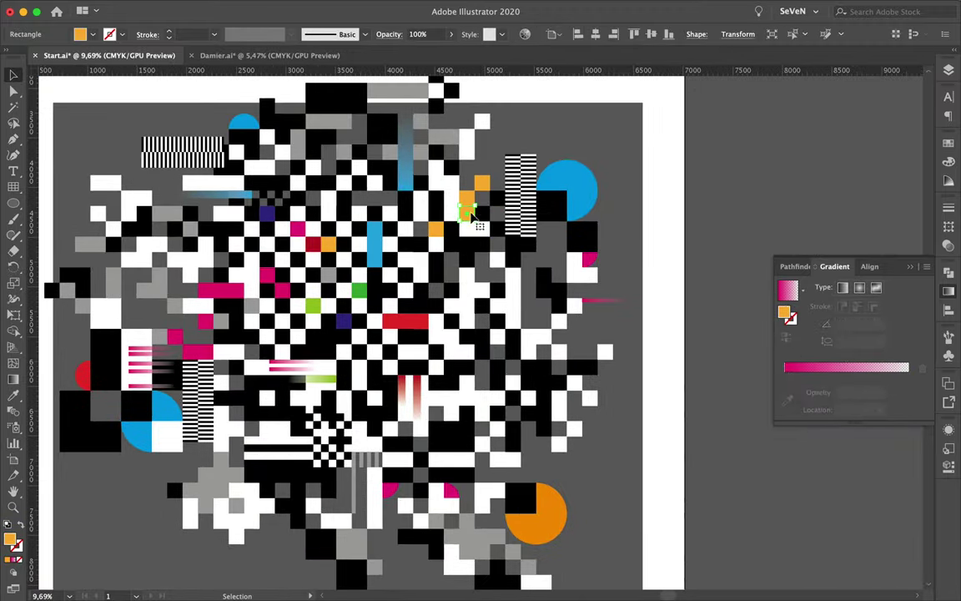
pyautogui.press('.')
pyautogui.scroll(5, 477, 219)
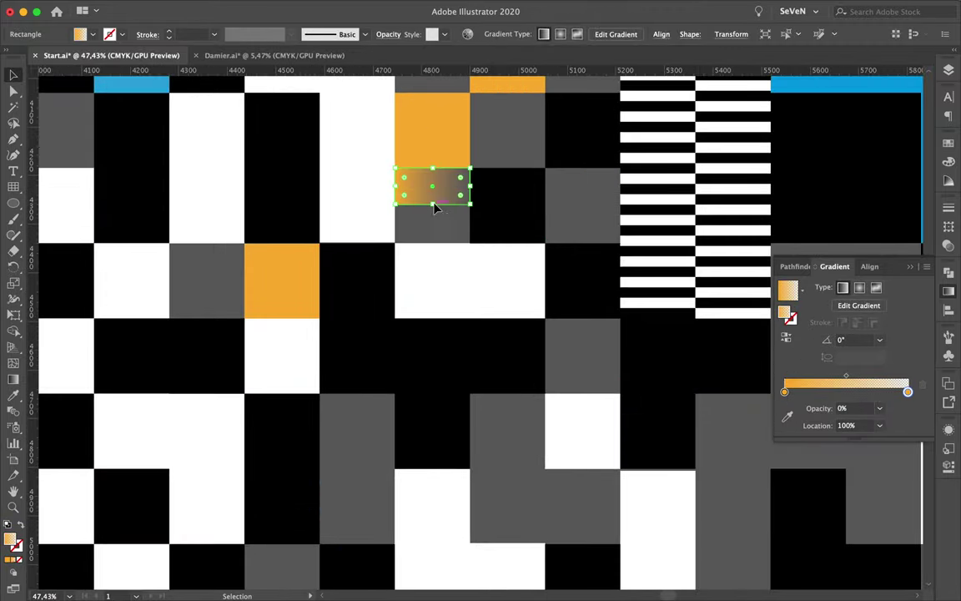
pyautogui.moveTo(431, 193)
pyautogui.mouseDown()
pyautogui.moveTo(375, 182)
pyautogui.moveTo(622, 183)
pyautogui.moveTo(442, 205)
pyautogui.mouseUp()
pyautogui.moveTo(443, 205); pyautogui.dragTo(442, 239)
pyautogui.scroll(-5, 442, 240)
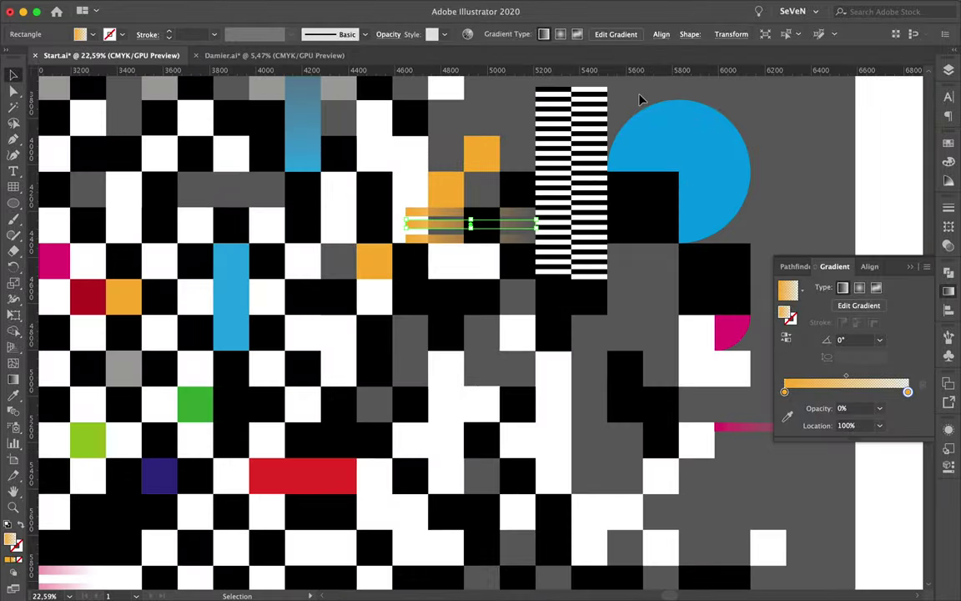
pyautogui.scroll(-2, 273, 213)
pyautogui.hotkey('ctrl', 'shift', 'a')
pyautogui.scroll(5, 398, 251)
# Step: Copy the green gradient bar to the cluster's lower left
pyautogui.click(615, 117)
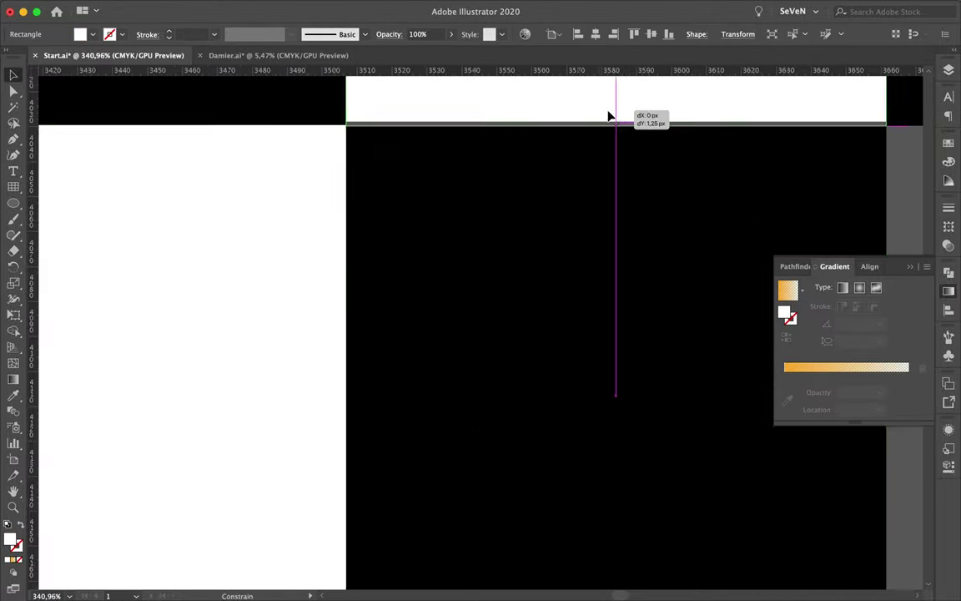
pyautogui.scroll(-5, 616, 118)
pyautogui.moveTo(480, 339); pyautogui.dragTo(330, 450)
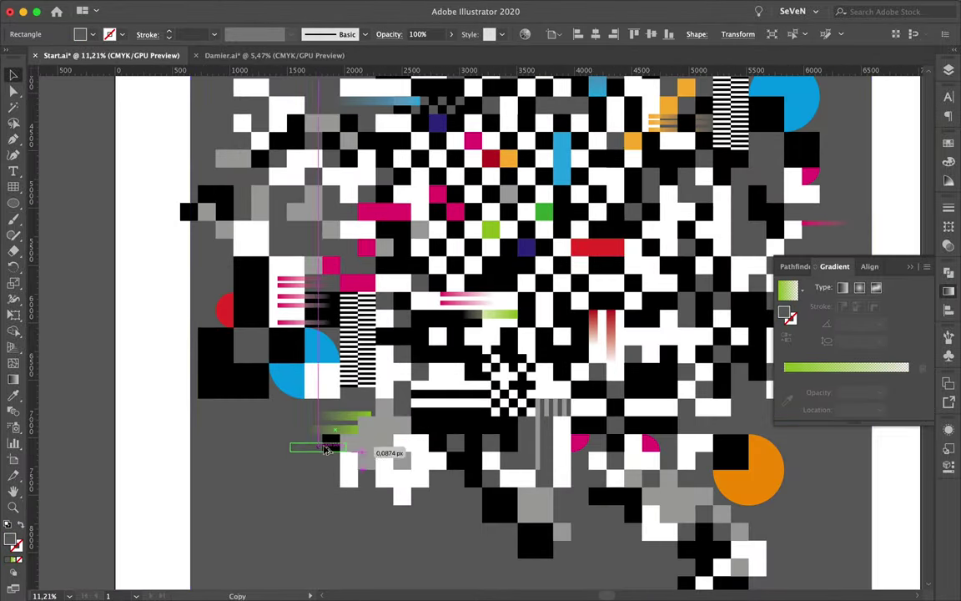
pyautogui.scroll(-4, 462, 191)
# Step: Stretch the grey background to the page bottom and add a black rectangle over the cluster's upper left
pyautogui.moveTo(463, 190); pyautogui.dragTo(325, 497)
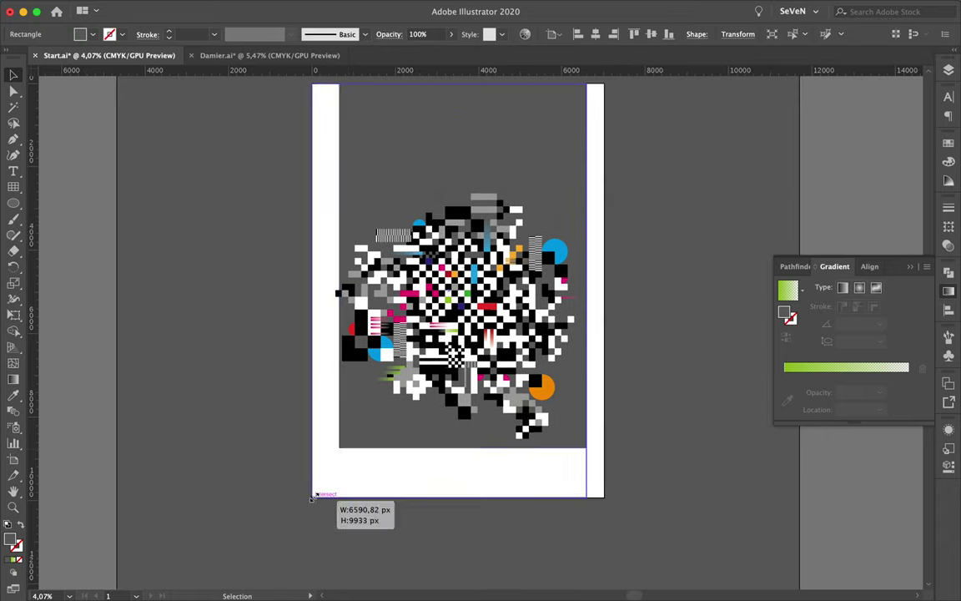
pyautogui.scroll(3, 478, 480)
pyautogui.moveTo(347, 230); pyautogui.dragTo(347, 230)
pyautogui.click(93, 34)
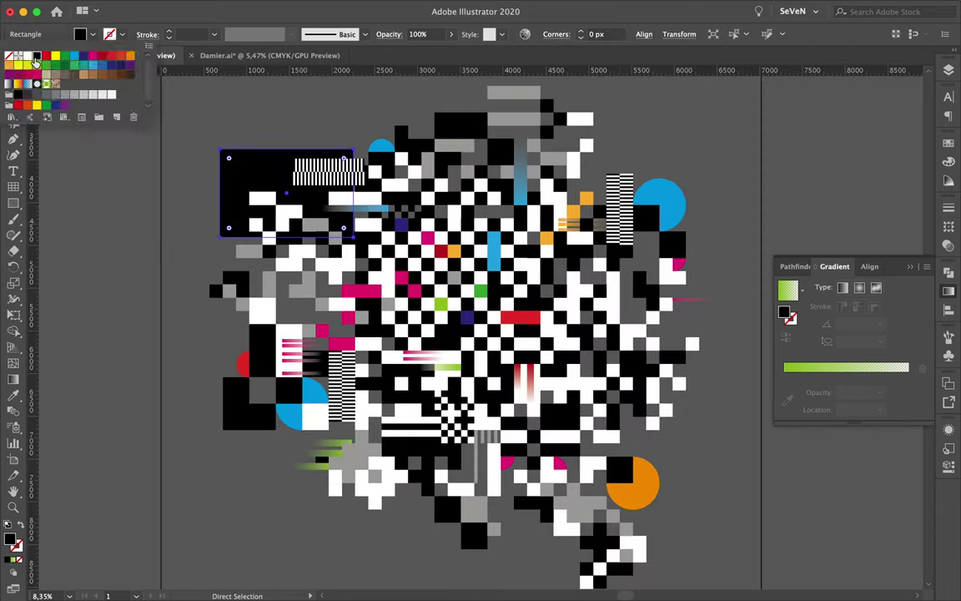
pyautogui.click(34, 48)
# Step: Select Layer 4's black panels, move one to the cluster's lower right and a copy below its lower left
pyautogui.scroll(-2, 347, 117)
pyautogui.click(948, 96)
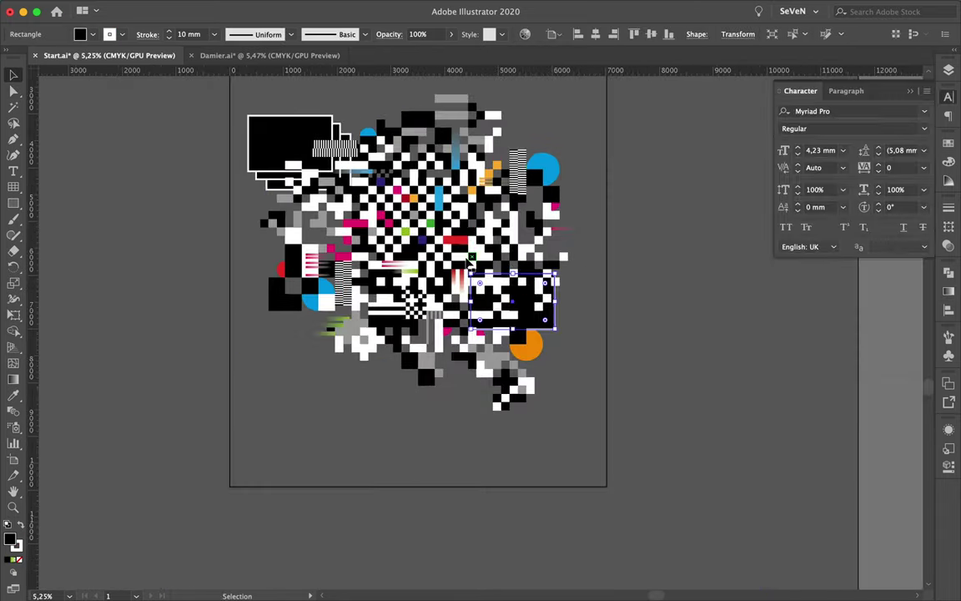
pyautogui.click(948, 69)
pyautogui.click(913, 124)
pyautogui.moveTo(529, 316); pyautogui.dragTo(573, 375)
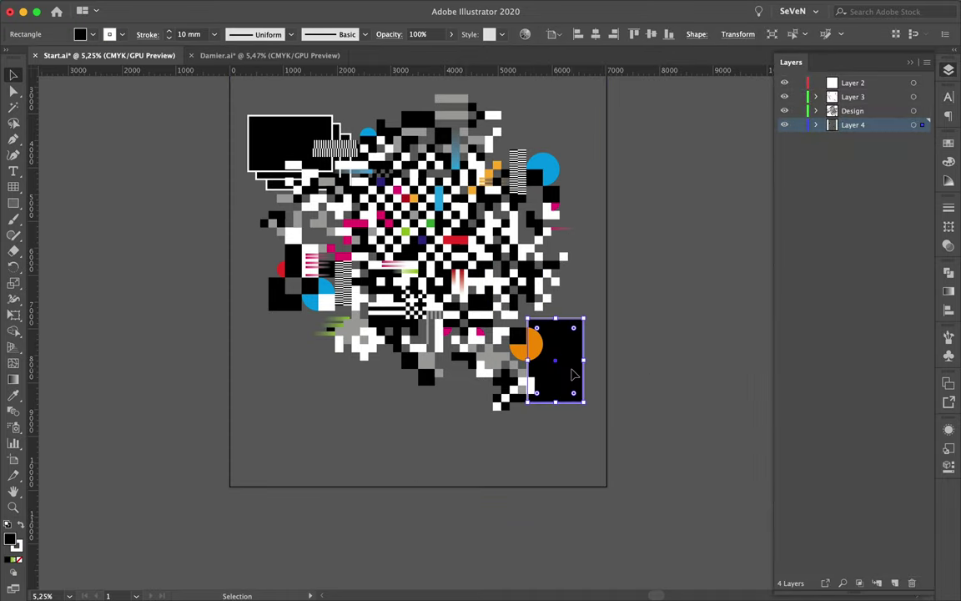
pyautogui.moveTo(396, 404); pyautogui.dragTo(317, 417)
pyautogui.scroll(3, 358, 392)
pyautogui.moveTo(367, 384); pyautogui.dragTo(268, 350)
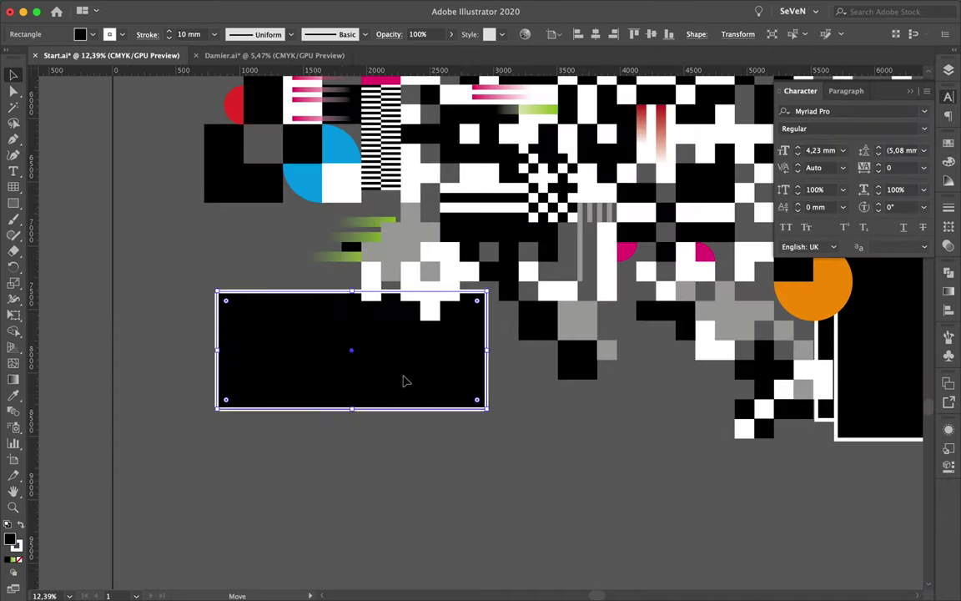
pyautogui.moveTo(367, 390); pyautogui.dragTo(380, 404)
pyautogui.scroll(-3, 380, 404)
pyautogui.scroll(5, 668, 200)
# Step: Scale the black square behind the blue half-circle and select the small two-by-two checker group
pyautogui.moveTo(672, 197); pyautogui.dragTo(651, 367)
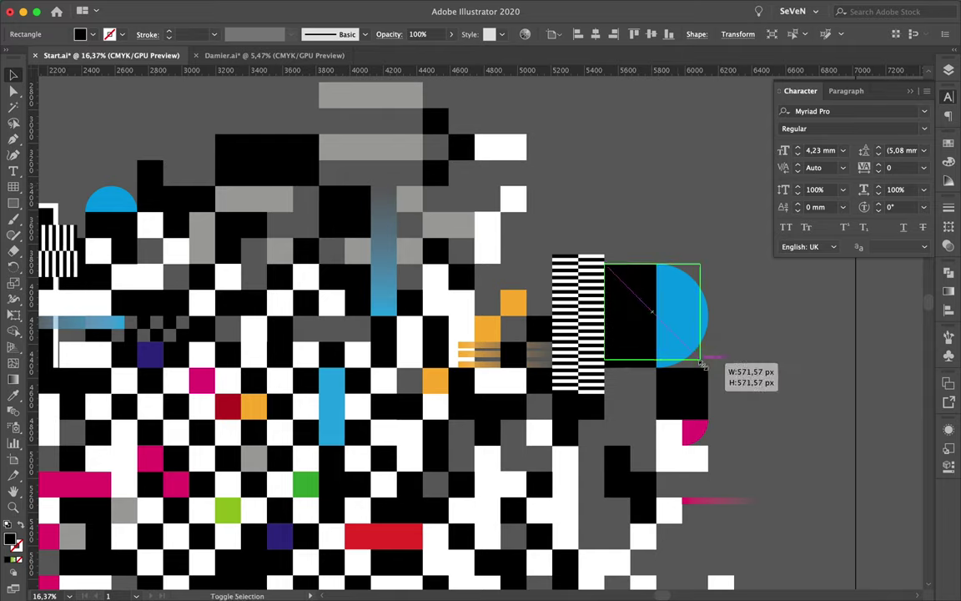
pyautogui.scroll(-2, 607, 200)
pyautogui.press('v')
pyautogui.scroll(-3, 129, 397)
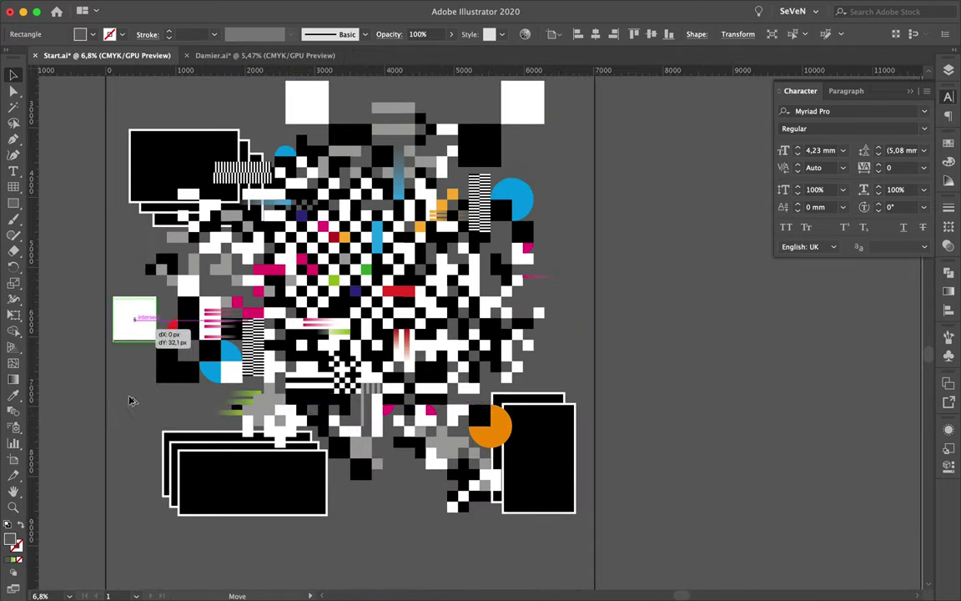
pyautogui.hotkey('ctrl', 'a')
pyautogui.click(361, 194)
pyautogui.scroll(3, 362, 195)
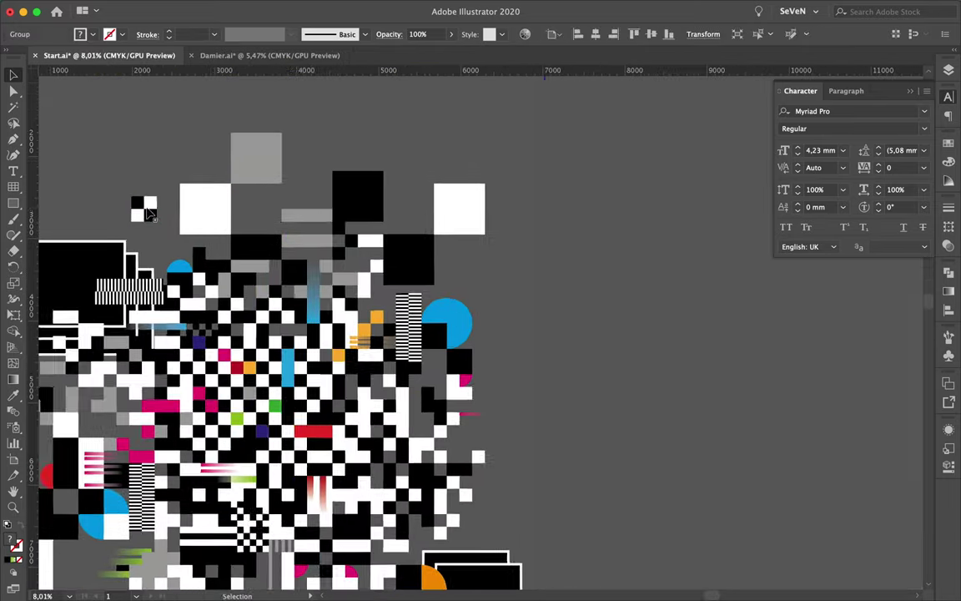
# Step: Move the two-by-two checker group to the cluster's upper right
pyautogui.moveTo(361, 195); pyautogui.dragTo(744, 288)
pyautogui.click(782, 332)
pyautogui.scroll(-3, 789, 331)
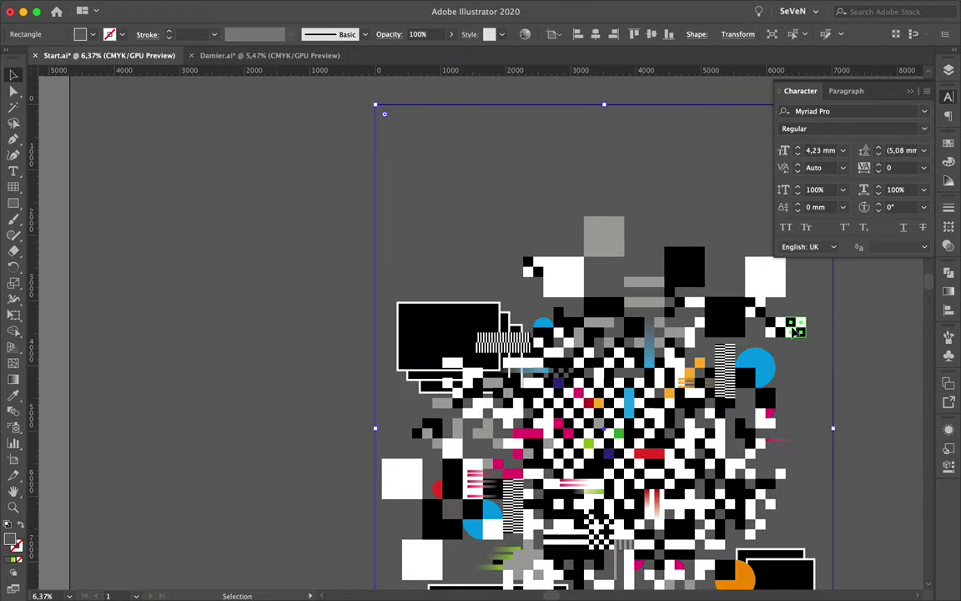
pyautogui.scroll(3, 615, 167)
pyautogui.scroll(3, 534, 148)
pyautogui.scroll(-5, 588, 245)
# Step: Copy a square from above the cluster out to the cluster's upper left
pyautogui.click(588, 245)
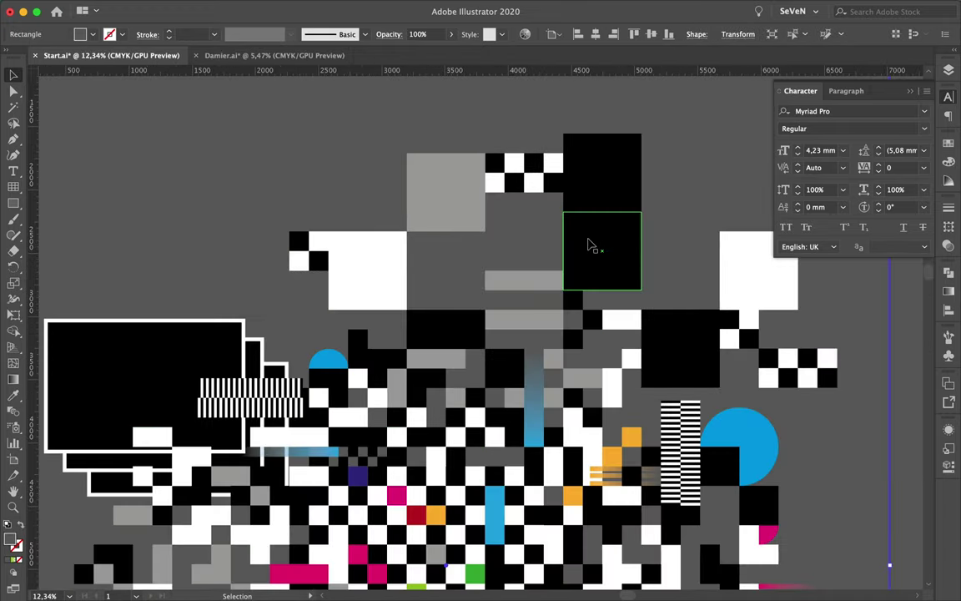
pyautogui.scroll(-3, 611, 185)
pyautogui.scroll(3, 375, 273)
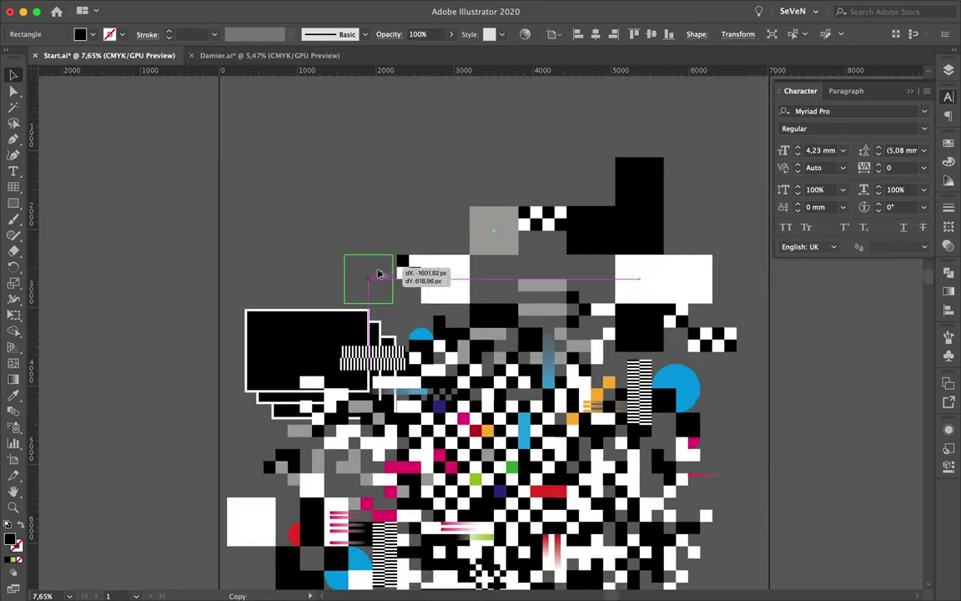
pyautogui.scroll(2, 428, 240)
pyautogui.scroll(-3, 427, 240)
pyautogui.moveTo(611, 186)
pyautogui.mouseDown()
pyautogui.moveTo(381, 177)
pyautogui.moveTo(318, 275)
pyautogui.mouseUp()
pyautogui.scroll(5, 266, 187)
pyautogui.scroll(-1, 252, 206)
pyautogui.scroll(-5, 301, 192)
pyautogui.scroll(1, 318, 274)
pyautogui.scroll(5, 414, 239)
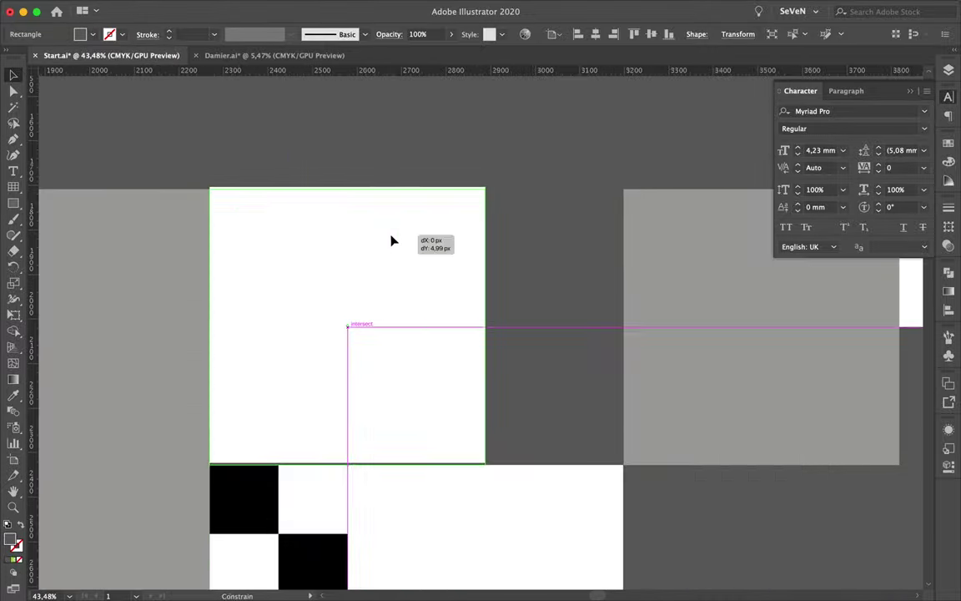
pyautogui.scroll(-5, 392, 240)
pyautogui.scroll(5, 493, 561)
# Step: Line the copied white square up with its neighbour and copy a grey square lower into the cluster
pyautogui.moveTo(415, 240)
pyautogui.mouseDown()
pyautogui.moveTo(478, 548)
pyautogui.moveTo(455, 490)
pyautogui.mouseUp()
pyautogui.scroll(-5, 479, 548)
pyautogui.scroll(4, 623, 312)
pyautogui.scroll(-4, 590, 562)
pyautogui.scroll(3, 455, 489)
pyautogui.scroll(2, 455, 489)
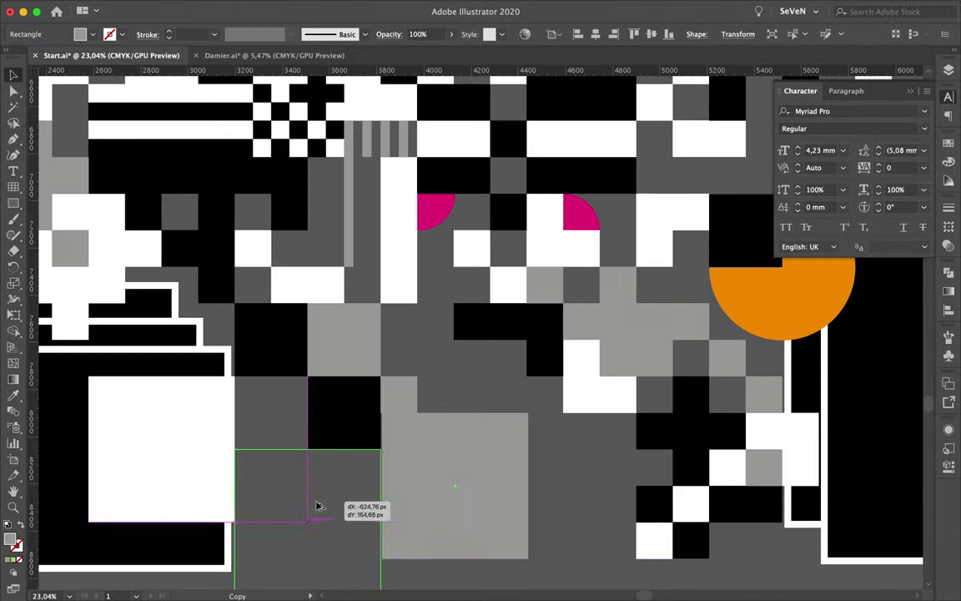
pyautogui.scroll(-5, 318, 564)
pyautogui.scroll(3, 481, 547)
pyautogui.scroll(5, 479, 546)
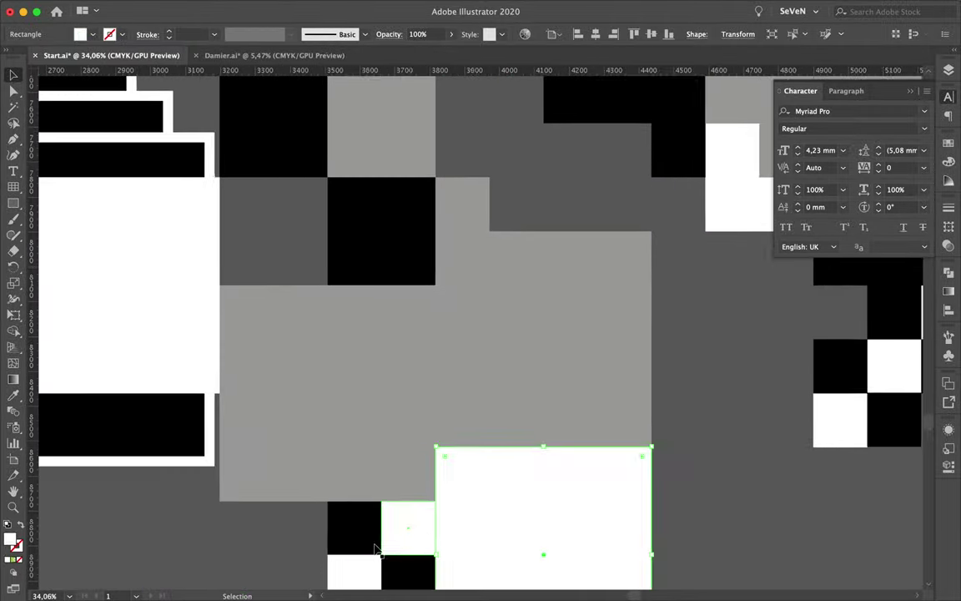
pyautogui.scroll(-4, 129, 332)
pyautogui.scroll(4, 310, 317)
pyautogui.scroll(-4, 233, 369)
pyautogui.moveTo(479, 547); pyautogui.dragTo(233, 369)
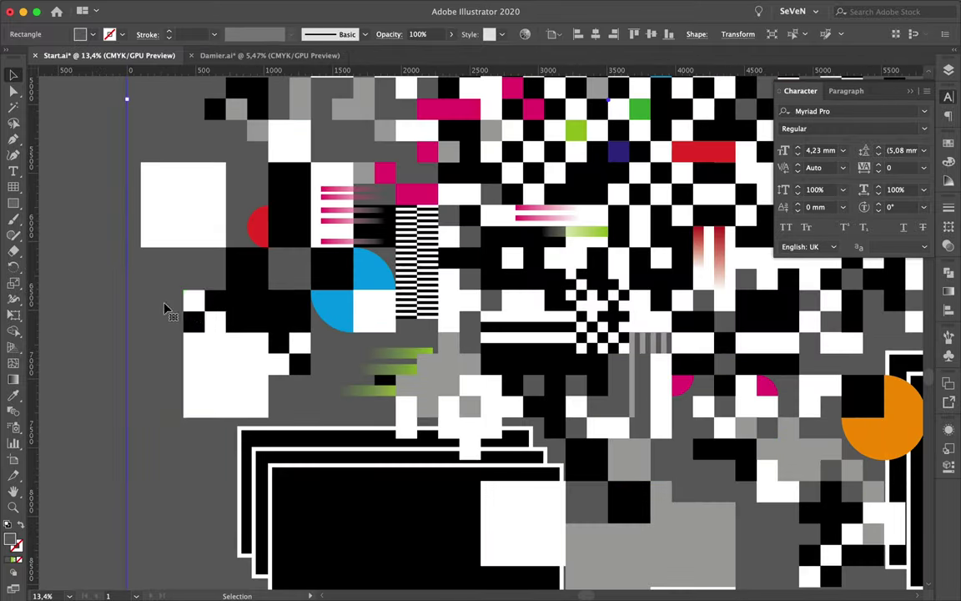
pyautogui.scroll(-2, 165, 308)
pyautogui.scroll(-3, 206, 354)
pyautogui.scroll(1, 206, 354)
# Step: Bring the checker group to the front and drop a copied small grey square into the cluster
pyautogui.rightClick(267, 133)
pyautogui.moveTo(293, 314)
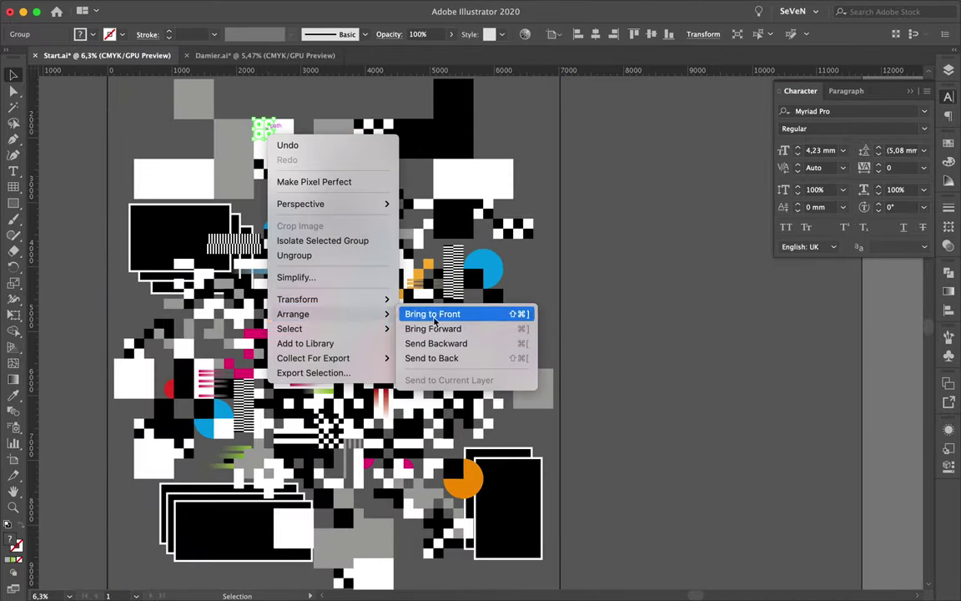
pyautogui.click(434, 319)
pyautogui.scroll(2, 383, 307)
pyautogui.rightClick(321, 182)
pyautogui.moveTo(327, 190); pyautogui.dragTo(340, 203)
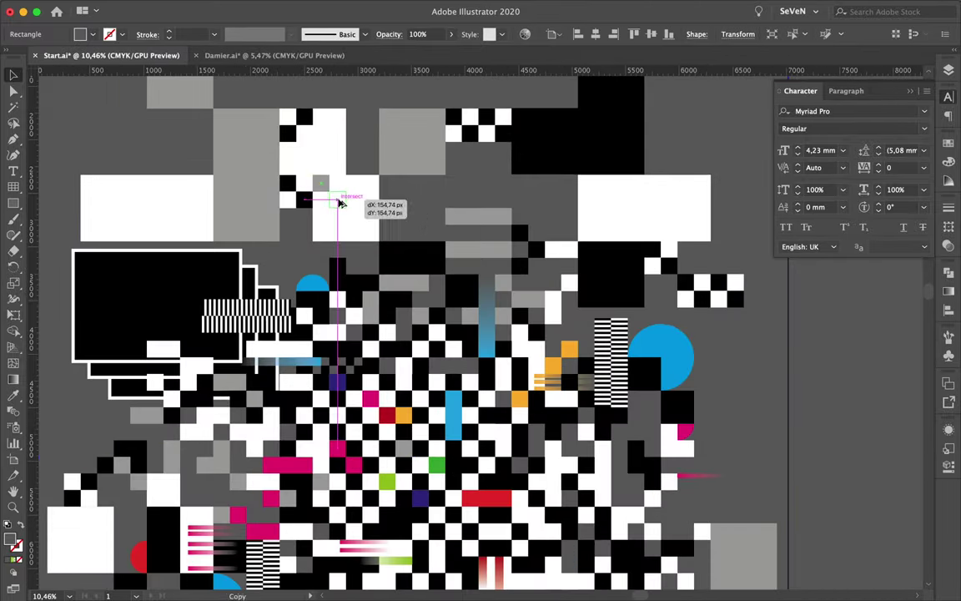
pyautogui.scroll(2, 421, 214)
pyautogui.moveTo(421, 214); pyautogui.dragTo(484, 248)
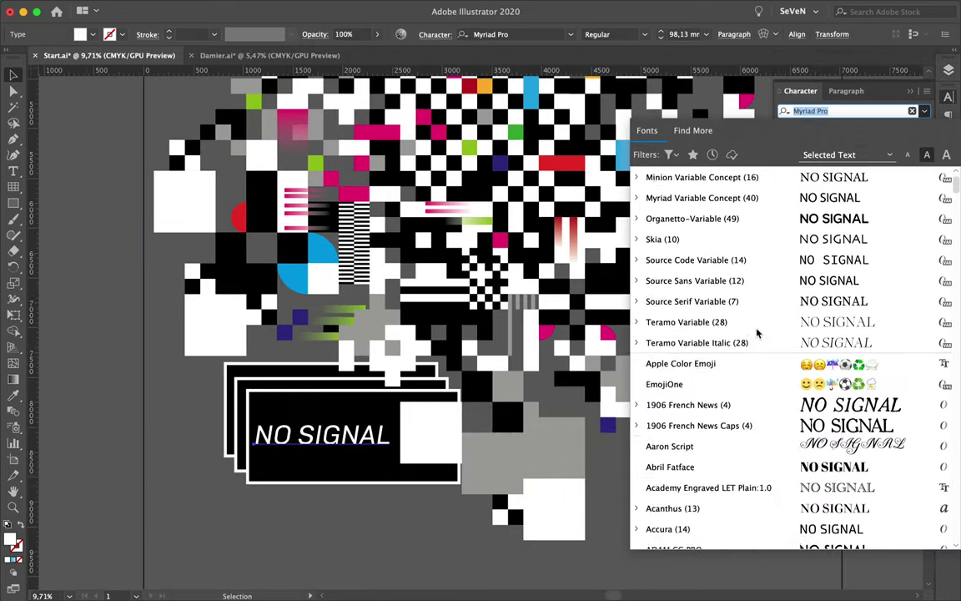
# Step: Set the NO SIGNAL text in Aero Matics Display, switching from Light to a bolder weight
pyautogui.scroll(-5, 679, 294)
pyautogui.click(752, 425)
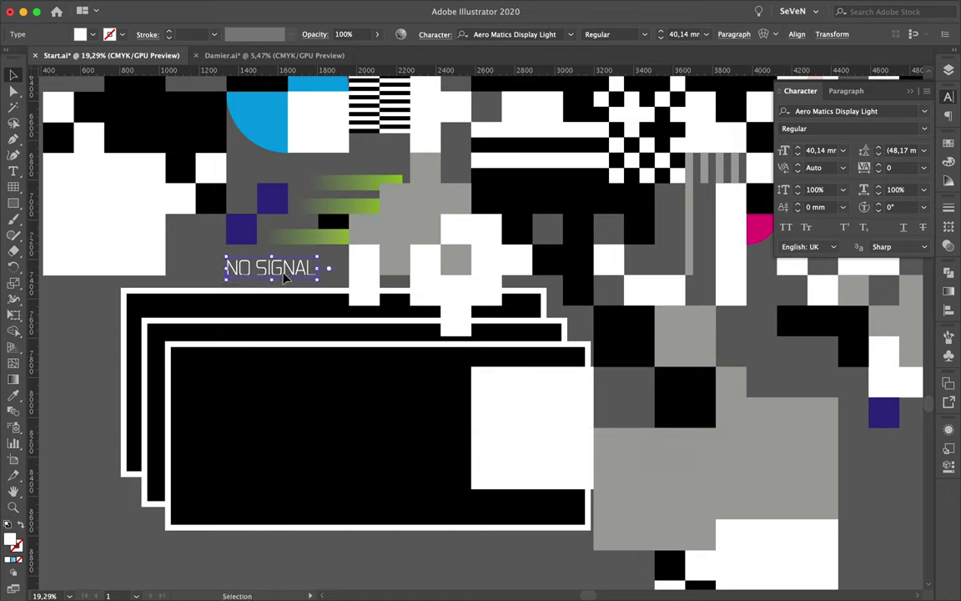
pyautogui.click(834, 111)
pyautogui.scroll(-2, 740, 275)
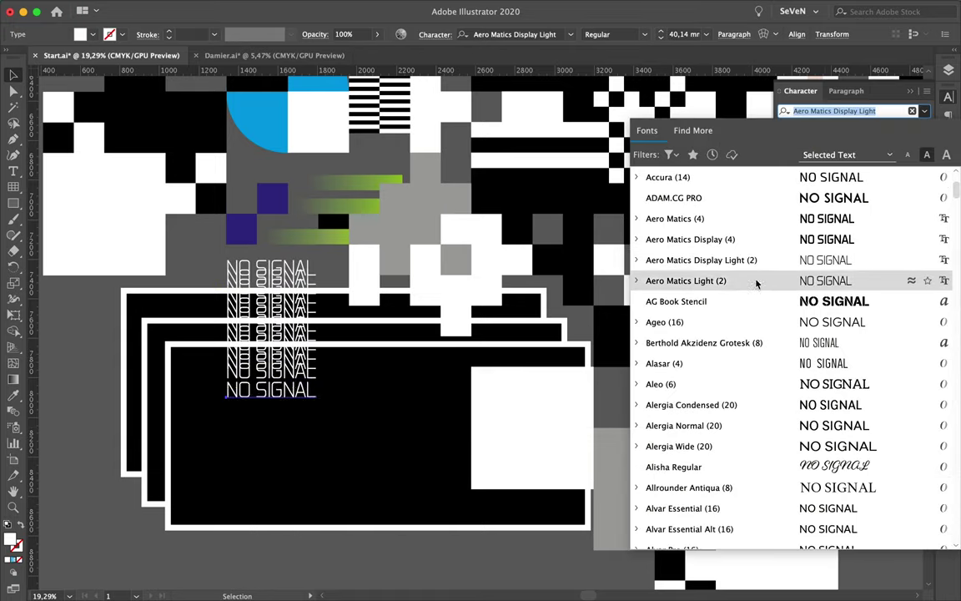
pyautogui.click(687, 221)
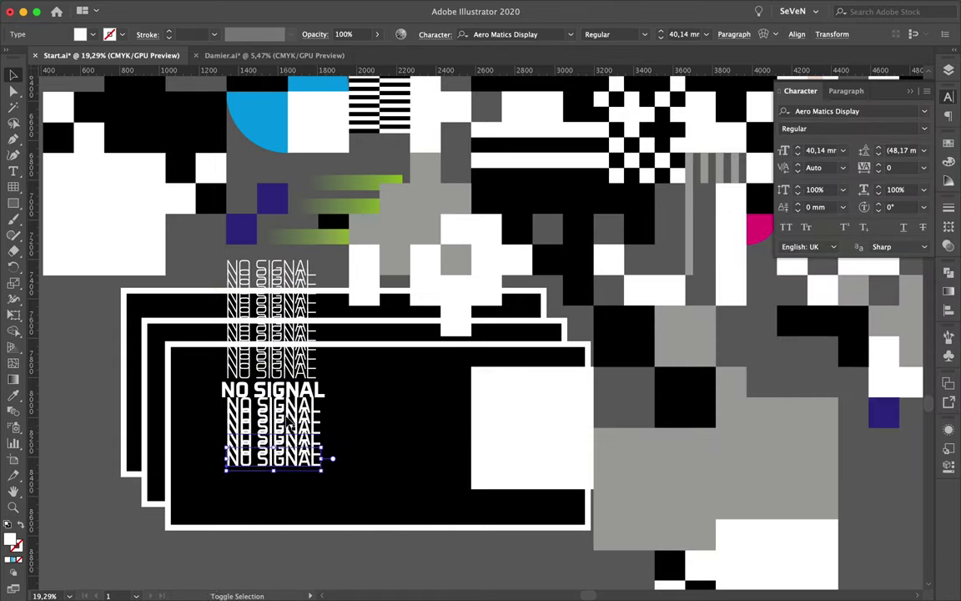
pyautogui.scroll(-5, 288, 422)
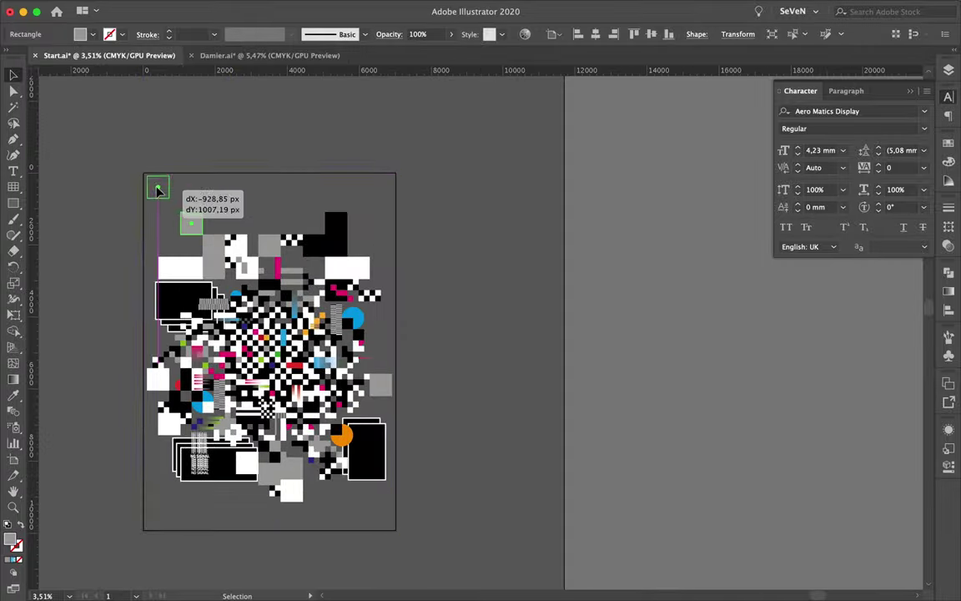
# Step: Move NO SIGNAL into its panel and copy a square to start a pair at the top
pyautogui.moveTo(215, 439); pyautogui.dragTo(175, 146)
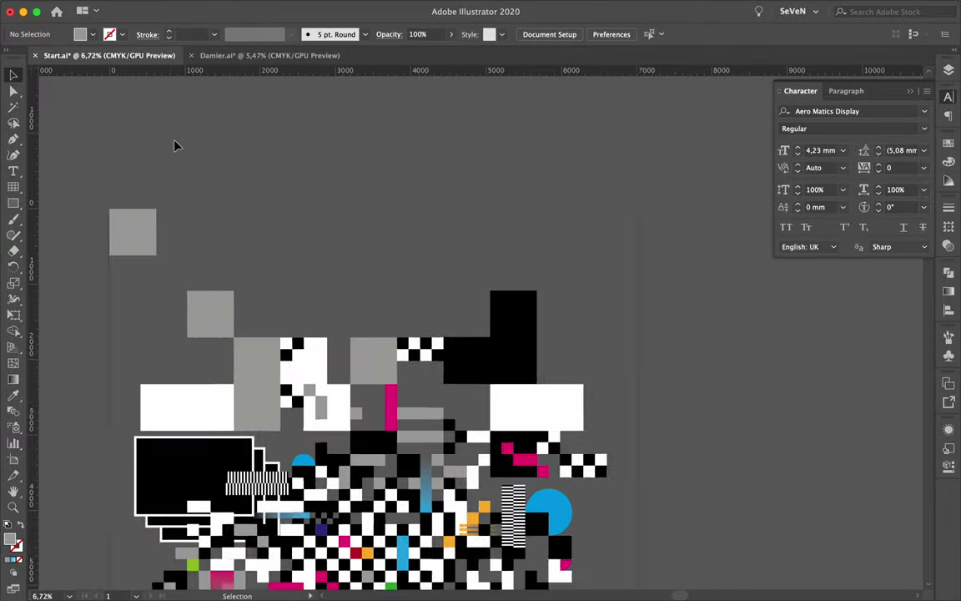
pyautogui.scroll(2, 175, 146)
pyautogui.moveTo(191, 235); pyautogui.dragTo(231, 235)
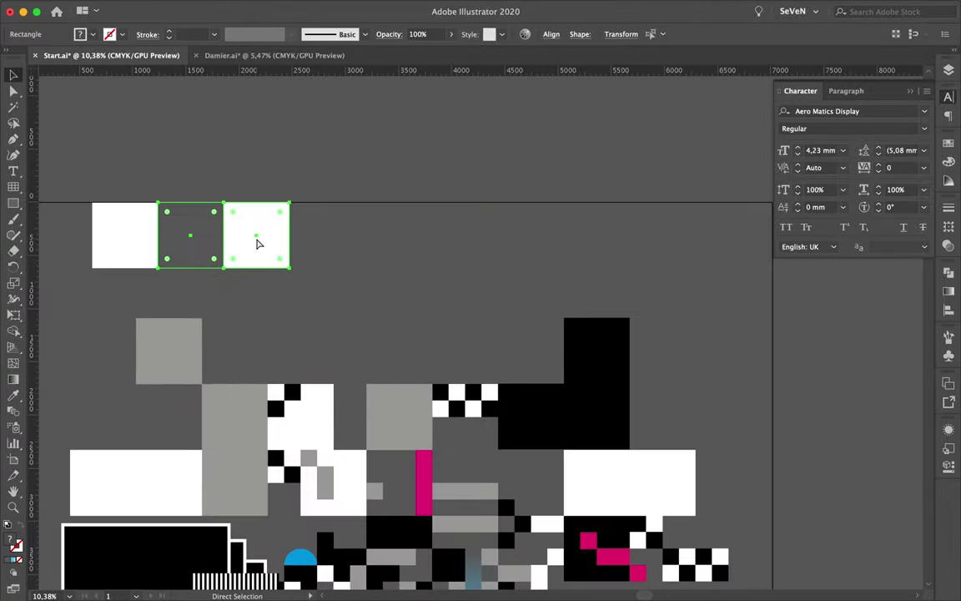
# Step: Repeat the square pair across the top with Ctrl+D and copy the row down, offset one square
pyautogui.hotkey('ctrl', 'd')
pyautogui.hotkey('ctrl', 'd')
pyautogui.hotkey('ctrl', 'd')
pyautogui.moveTo(438, 262); pyautogui.dragTo(398, 262)
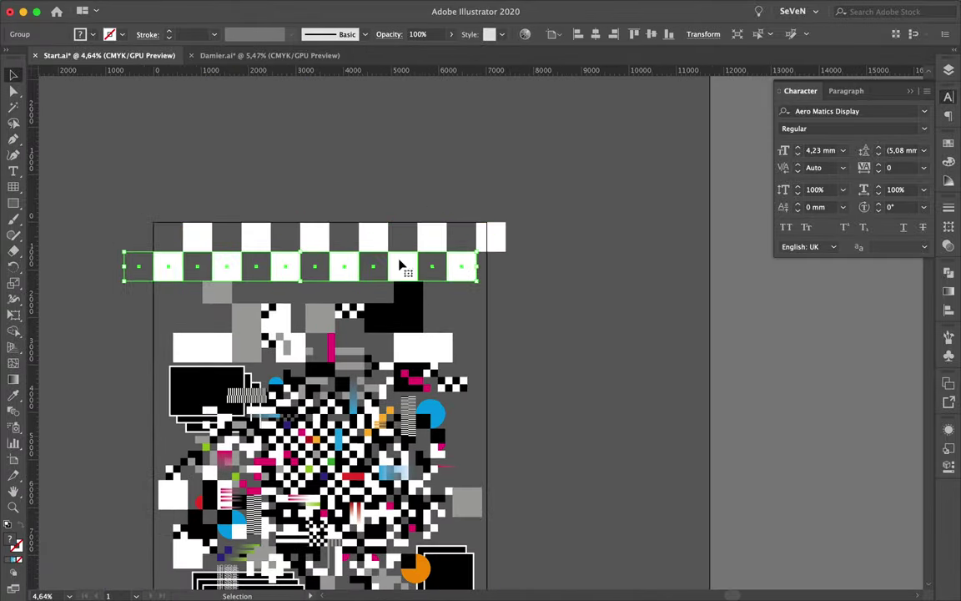
pyautogui.scroll(5, 350, 225)
pyautogui.scroll(3, 165, 193)
pyautogui.click(165, 192)
pyautogui.scroll(2, 189, 288)
pyautogui.click(189, 288)
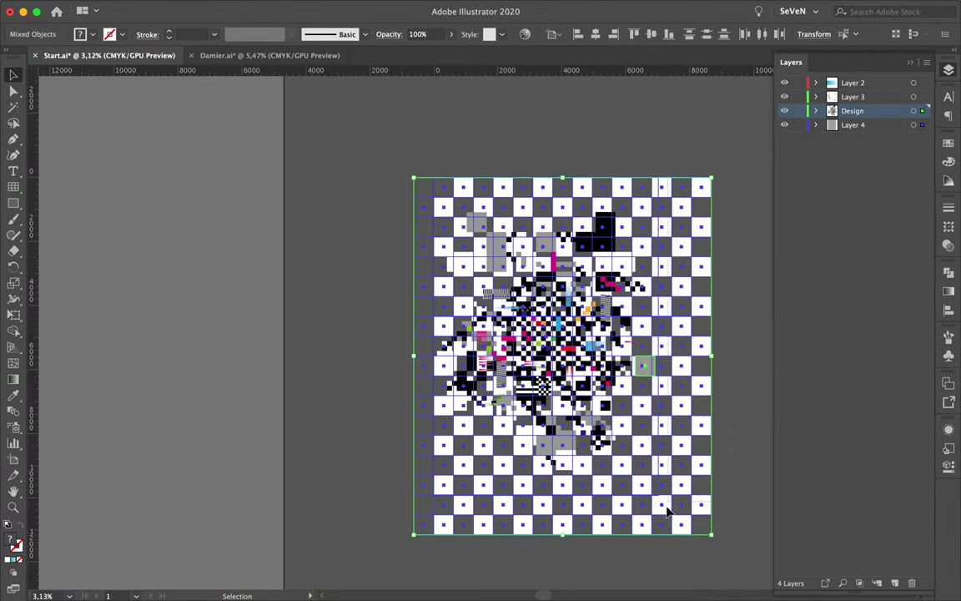
# Step: Send the checkerboard behind the design and copy the outlined box into the lower NO SIGNAL panel
pyautogui.rightClick(438, 363)
pyautogui.click(580, 566)
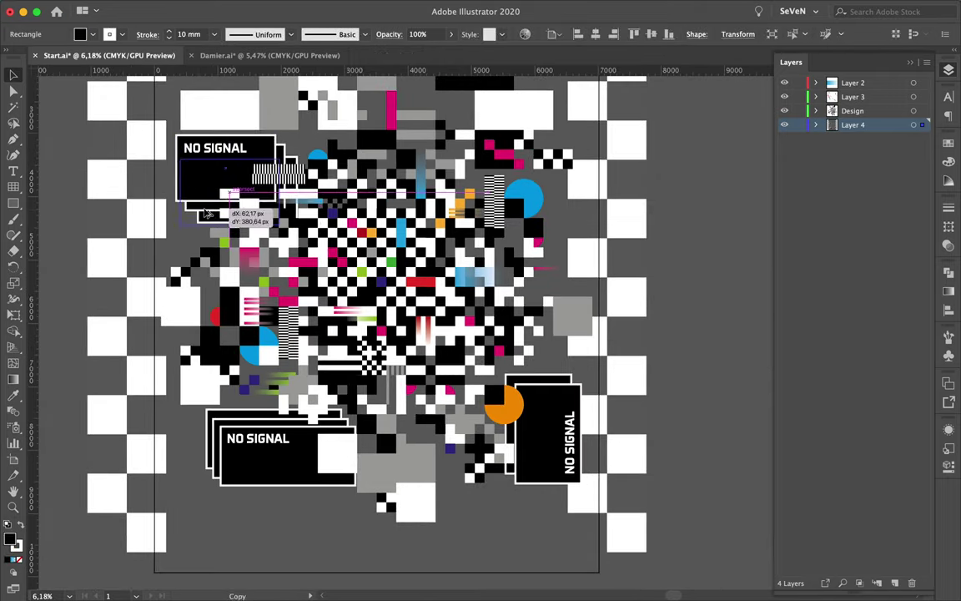
pyautogui.moveTo(192, 171)
pyautogui.mouseDown()
pyautogui.moveTo(250, 461)
pyautogui.moveTo(481, 440)
pyautogui.mouseUp()
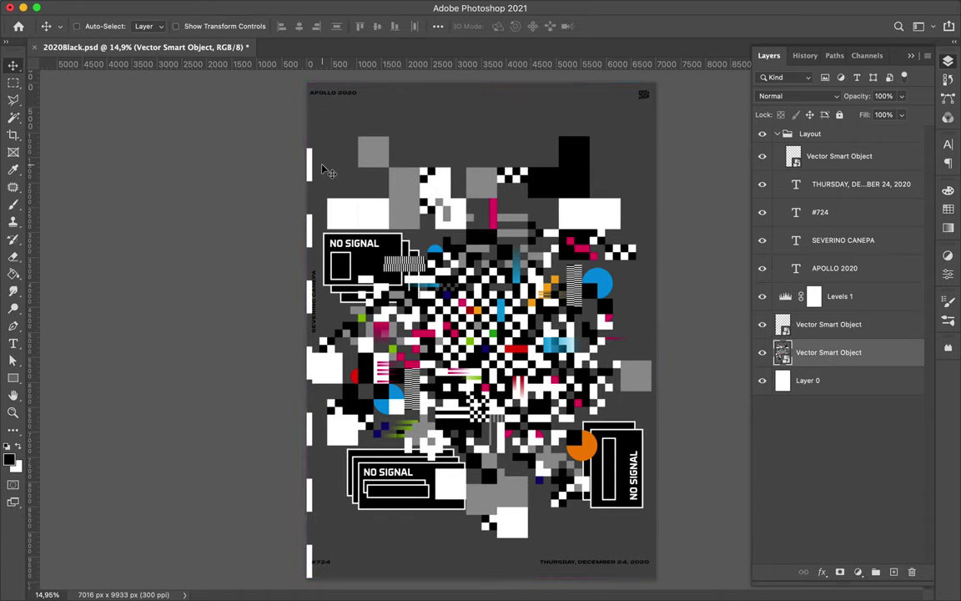
# Step: With Move tool Auto-Select enabled, copy the left checkered strip to the poster's right edge
pyautogui.keyDown('ctrl'); pyautogui.click(315, 289); pyautogui.keyUp('ctrl')
pyautogui.keyDown('alt'); pyautogui.moveTo(317, 431); pyautogui.dragTo(665, 289); pyautogui.keyUp('alt')
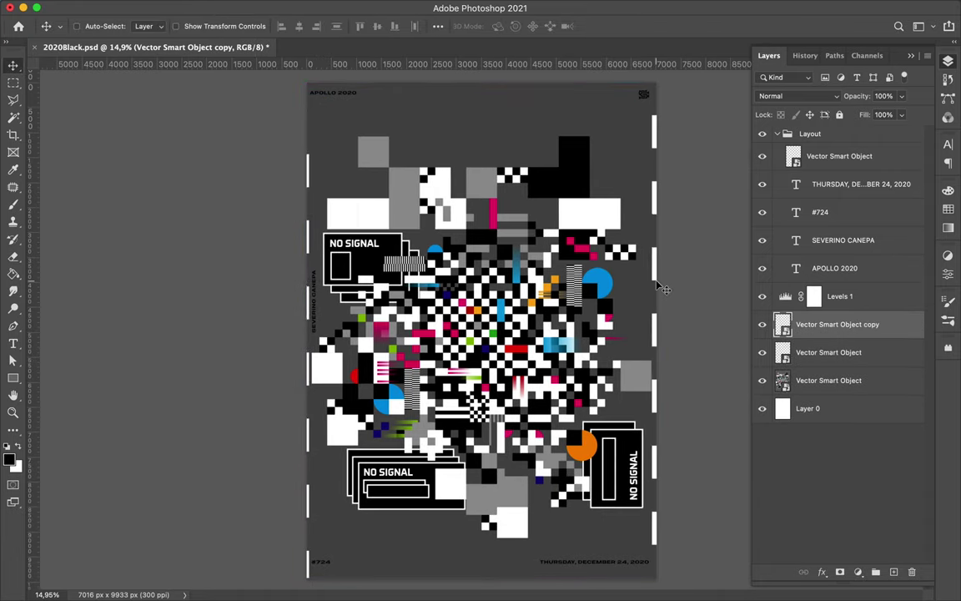